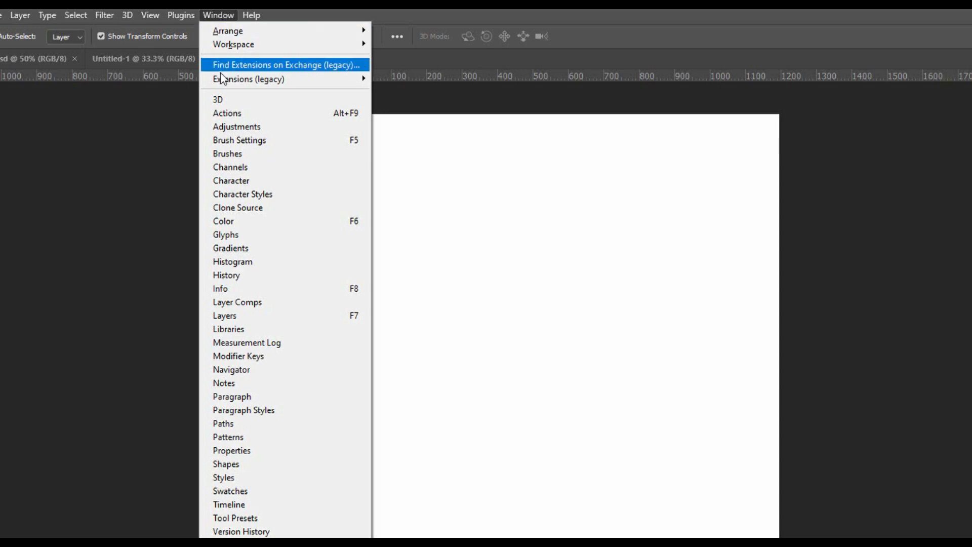
# Show the Layers panel and add a solid colour fill layer in orange #ff9d03 above the background
pyautogui.click(243, 317)
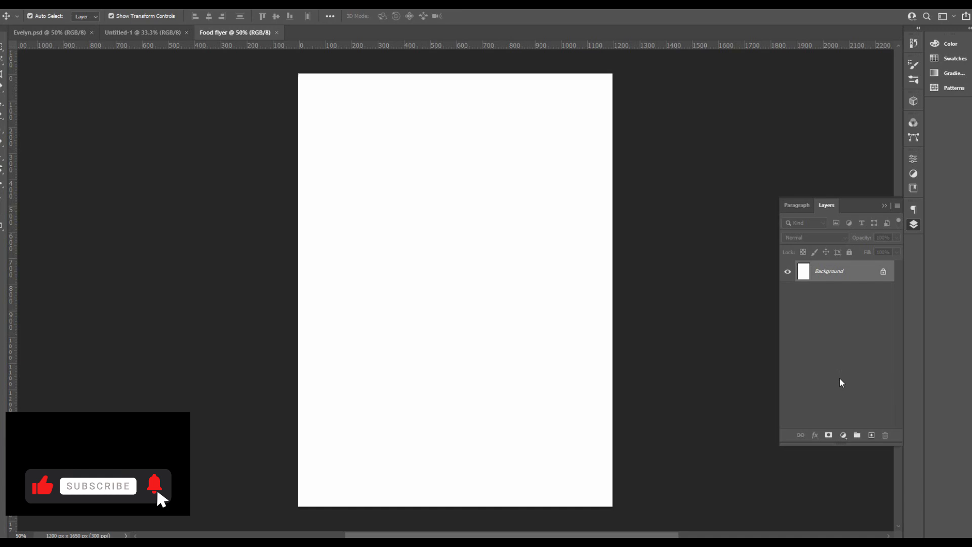
pyautogui.click(843, 435)
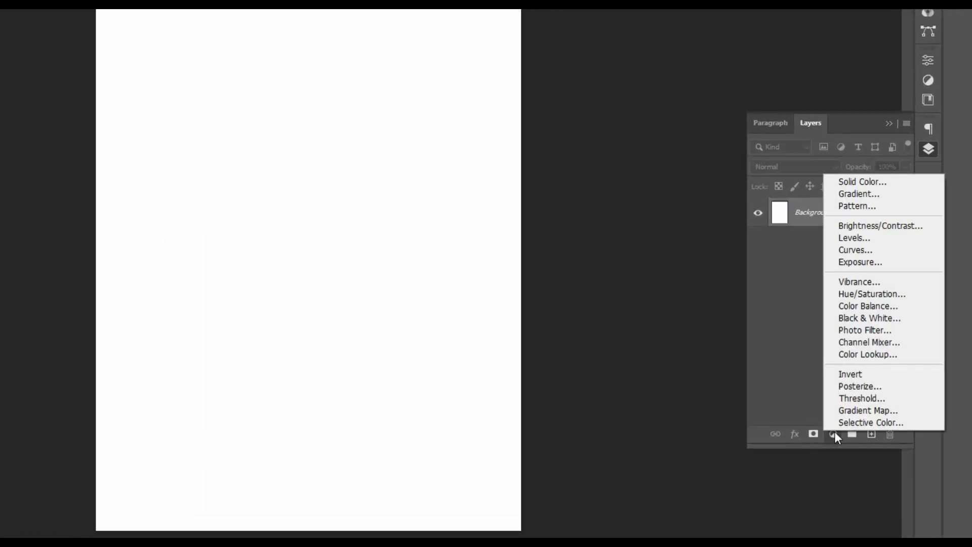
pyautogui.click(841, 183)
pyautogui.click(624, 289)
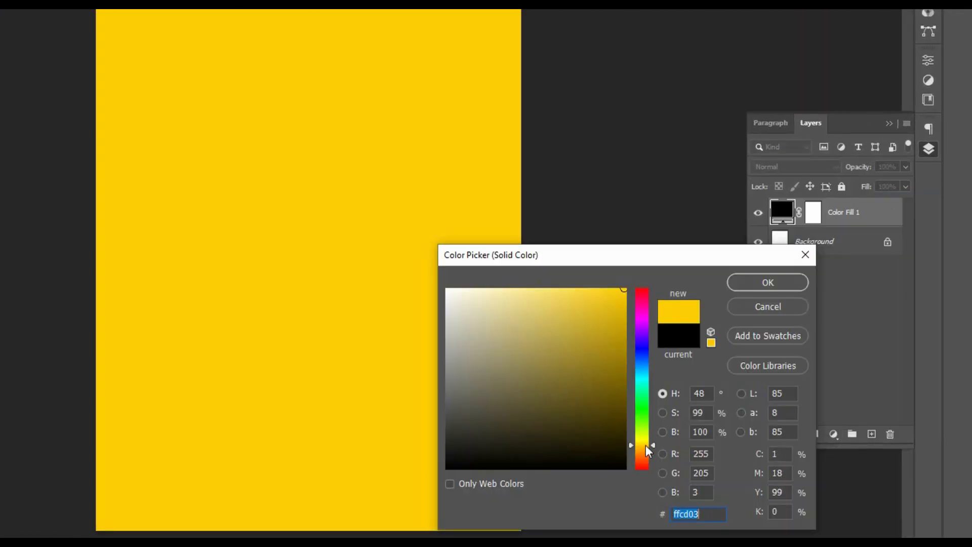
pyautogui.moveTo(646, 444); pyautogui.dragTo(642, 450)
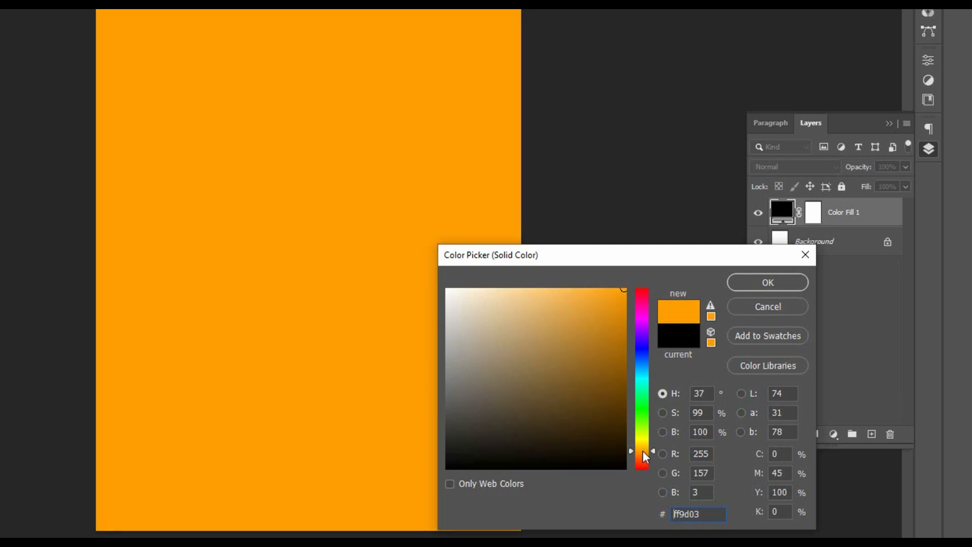
pyautogui.click(753, 286)
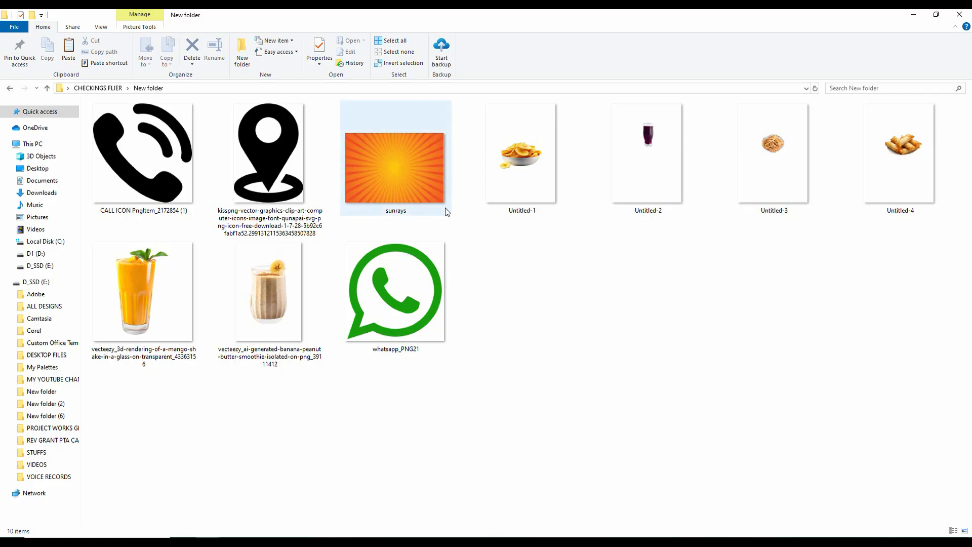
# Place the sunrays image on the flyer, rotate it to portrait and scale it to cover the whole canvas
pyautogui.moveTo(396, 169); pyautogui.dragTo(434, 535)
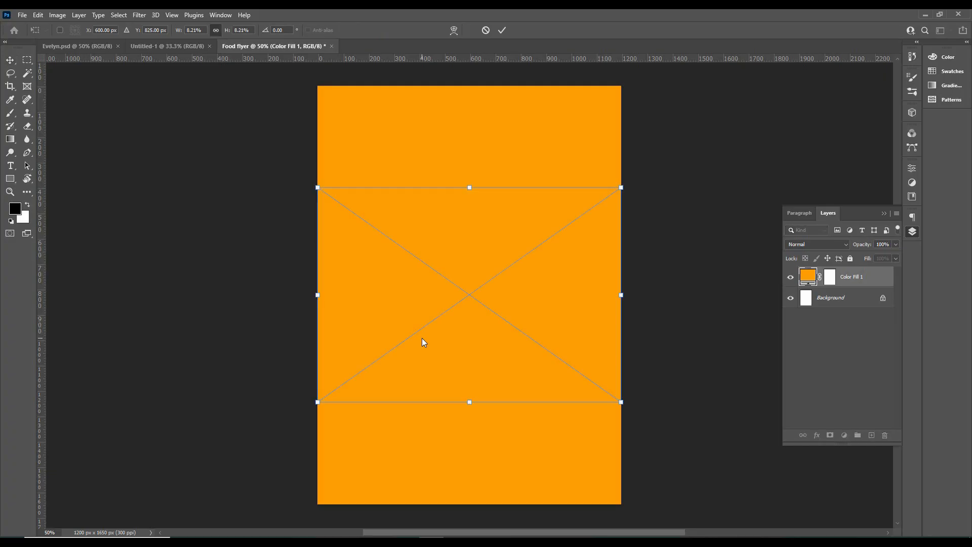
pyautogui.moveTo(314, 183); pyautogui.dragTo(365, 442)
pyautogui.moveTo(579, 142); pyautogui.dragTo(636, 74)
pyautogui.moveTo(577, 148); pyautogui.dragTo(532, 207)
pyautogui.moveTo(580, 130); pyautogui.dragTo(627, 71)
pyautogui.moveTo(550, 151); pyautogui.dragTo(554, 157)
pyautogui.press('Return')
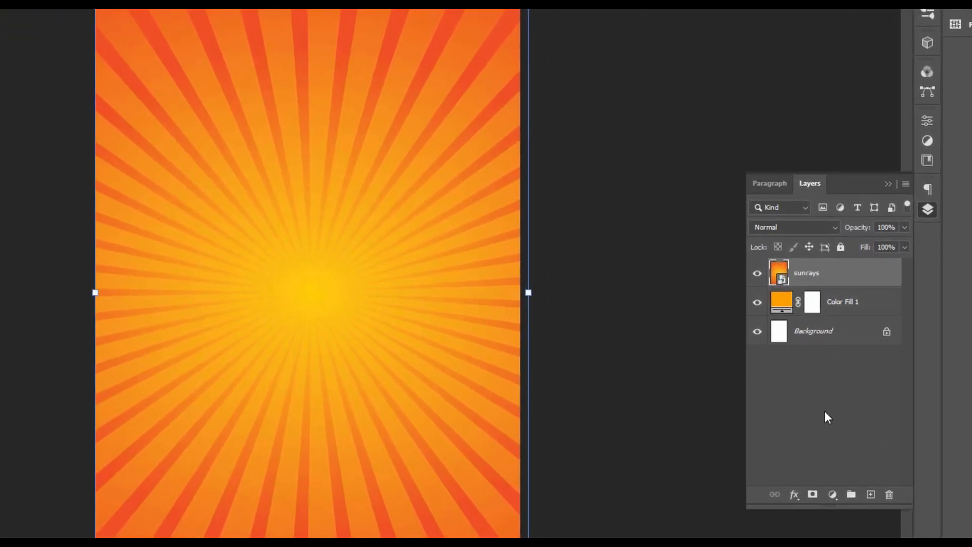
# Add a mask to the sunrays layer and fade its upper rays with a soft black 354 px brush at 35% opacity
pyautogui.click(813, 494)
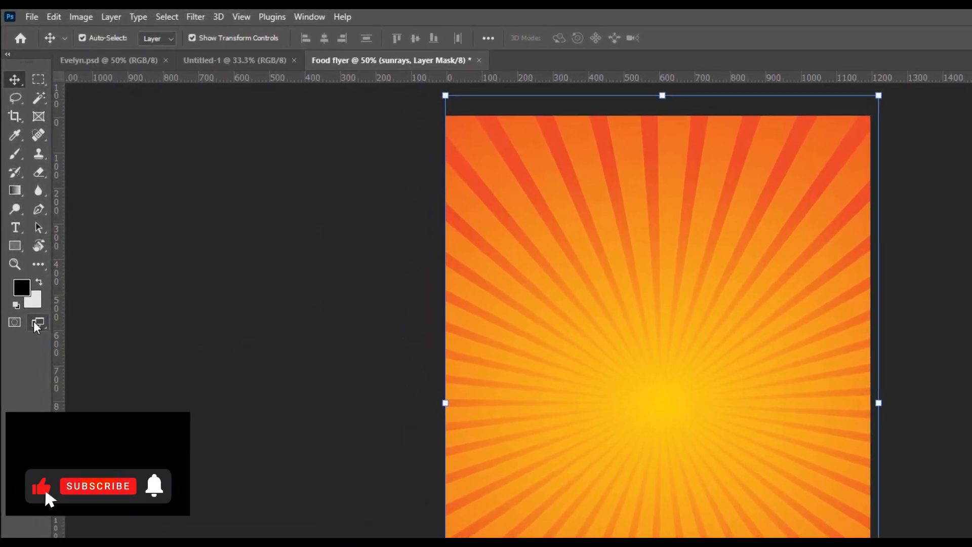
pyautogui.click(15, 153)
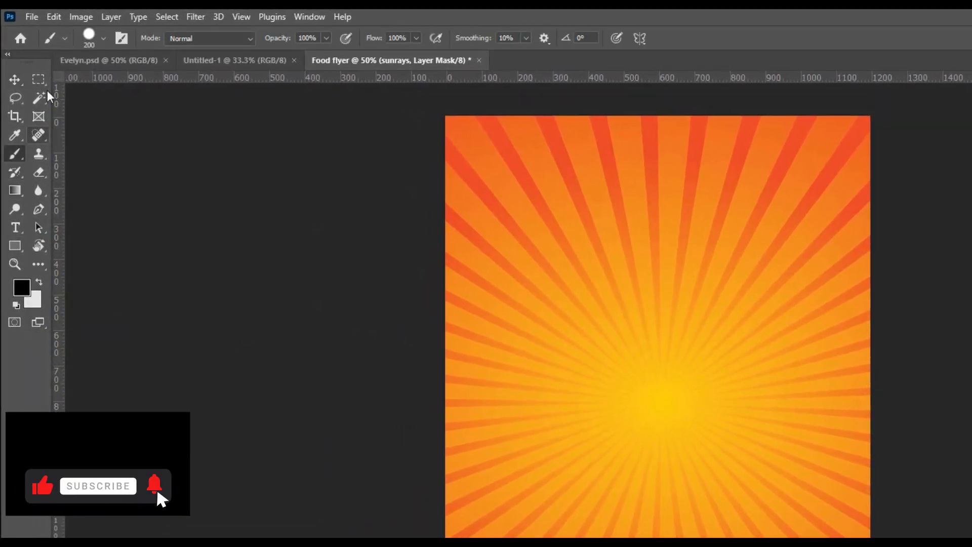
pyautogui.click(103, 38)
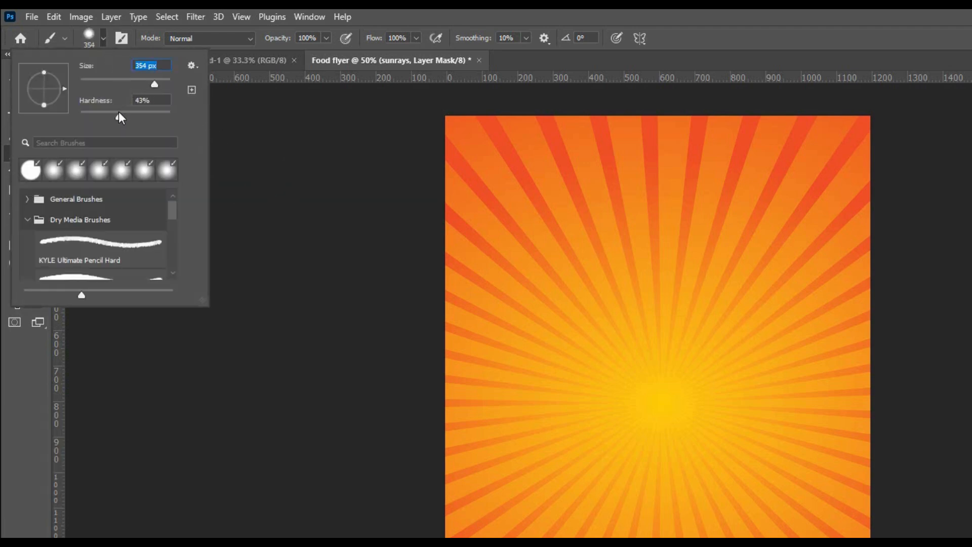
pyautogui.moveTo(118, 114); pyautogui.dragTo(99, 114)
pyautogui.click(272, 41)
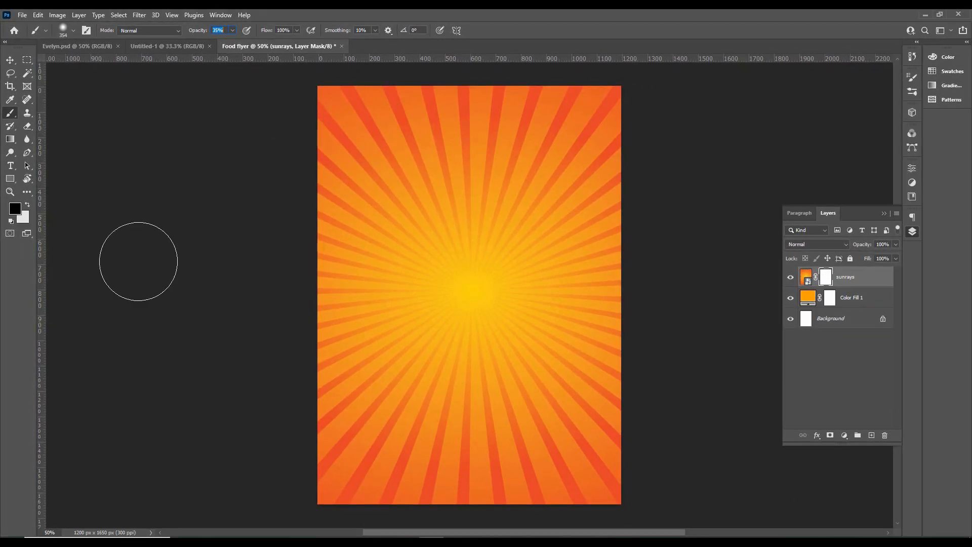
pyautogui.moveTo(334, 99)
pyautogui.mouseDown()
pyautogui.moveTo(576, 93)
pyautogui.moveTo(415, 97)
pyautogui.moveTo(627, 109)
pyautogui.mouseUp()
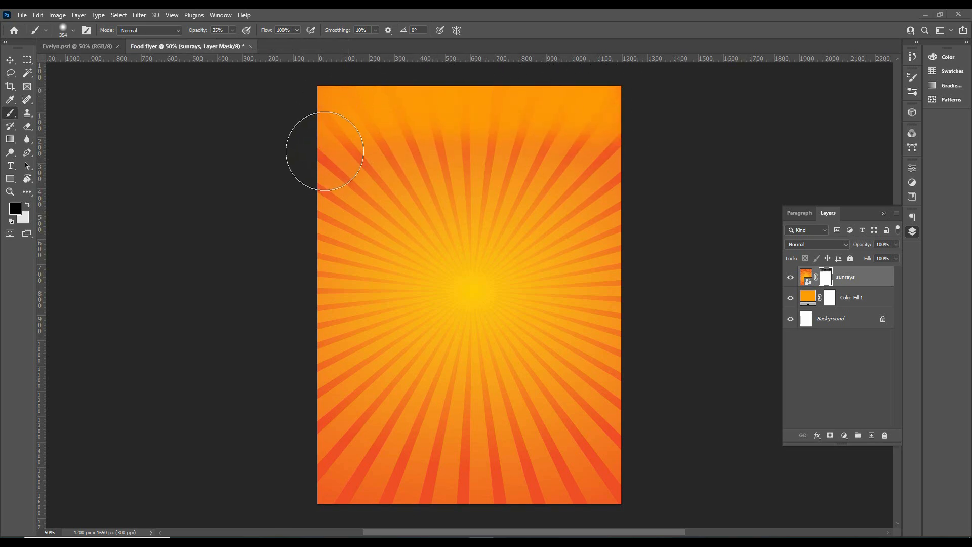
pyautogui.moveTo(315, 147)
pyautogui.mouseDown()
pyautogui.moveTo(466, 133)
pyautogui.moveTo(532, 151)
pyautogui.moveTo(603, 149)
pyautogui.moveTo(306, 185)
pyautogui.moveTo(552, 120)
pyautogui.moveTo(423, 172)
pyautogui.moveTo(330, 123)
pyautogui.moveTo(373, 119)
pyautogui.mouseUp()
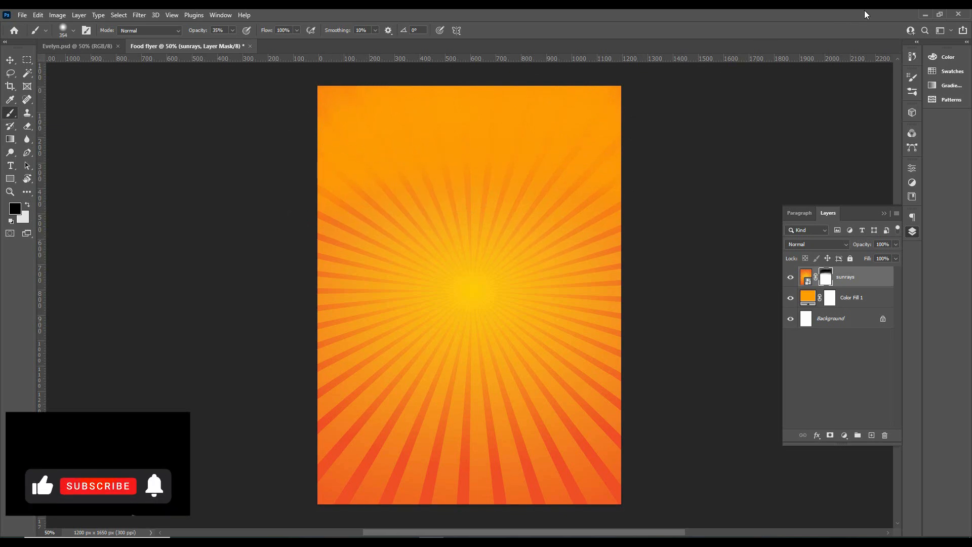
# Place the black brush stroke image on the flyer and rotate it 180 degrees
pyautogui.click(922, 15)
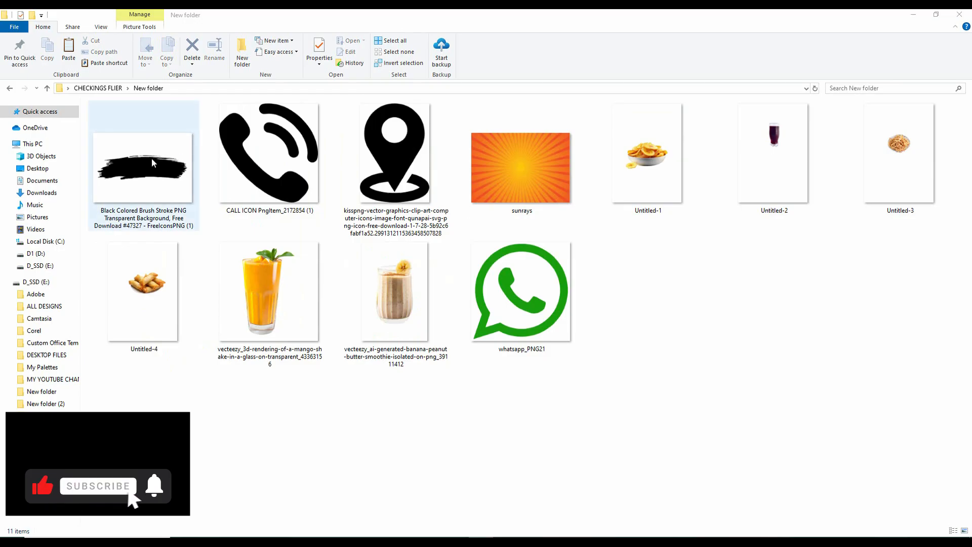
pyautogui.moveTo(175, 186)
pyautogui.mouseDown()
pyautogui.moveTo(137, 181)
pyautogui.moveTo(316, 296)
pyautogui.moveTo(405, 468)
pyautogui.moveTo(416, 514)
pyautogui.moveTo(454, 523)
pyautogui.moveTo(549, 217)
pyautogui.mouseUp()
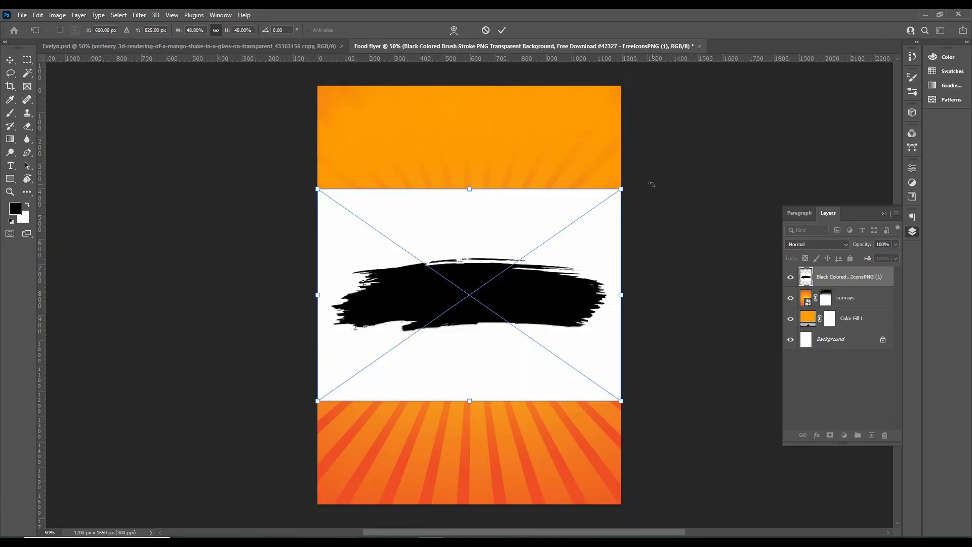
pyautogui.moveTo(648, 185)
pyautogui.mouseDown()
pyautogui.moveTo(658, 256)
pyautogui.moveTo(511, 373)
pyautogui.moveTo(330, 340)
pyautogui.moveTo(334, 356)
pyautogui.mouseUp()
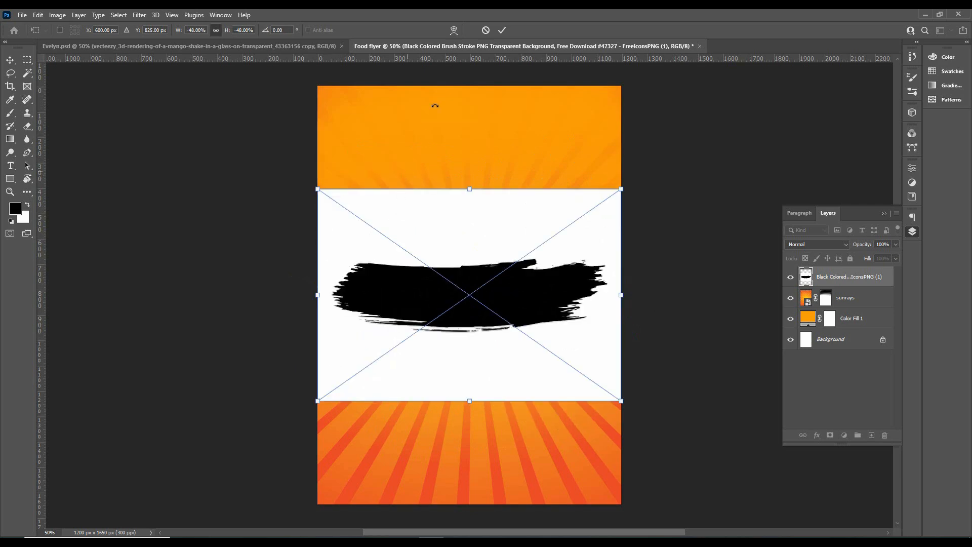
pyautogui.click(503, 30)
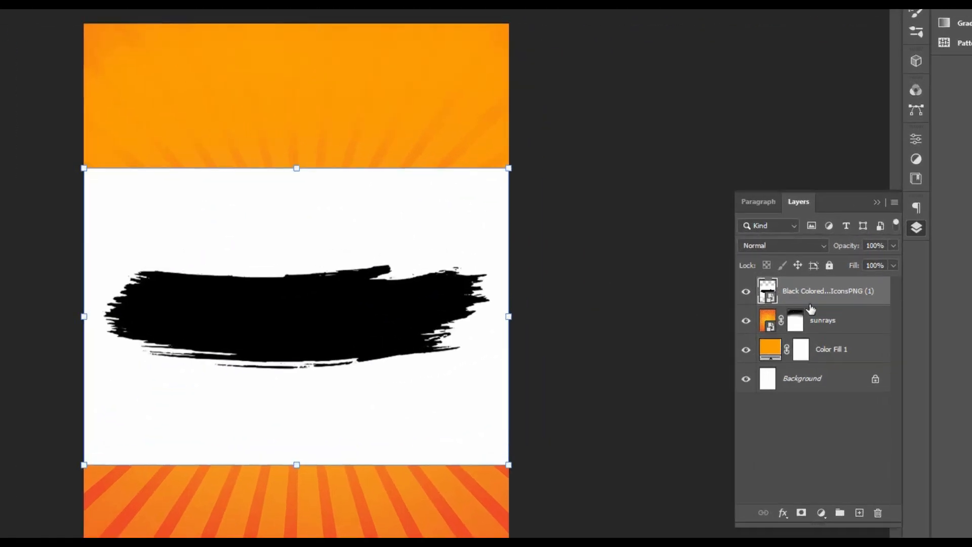
# Rasterize the brush stroke layer and delete its white background with a Magic Wand selection
pyautogui.rightClick(885, 291)
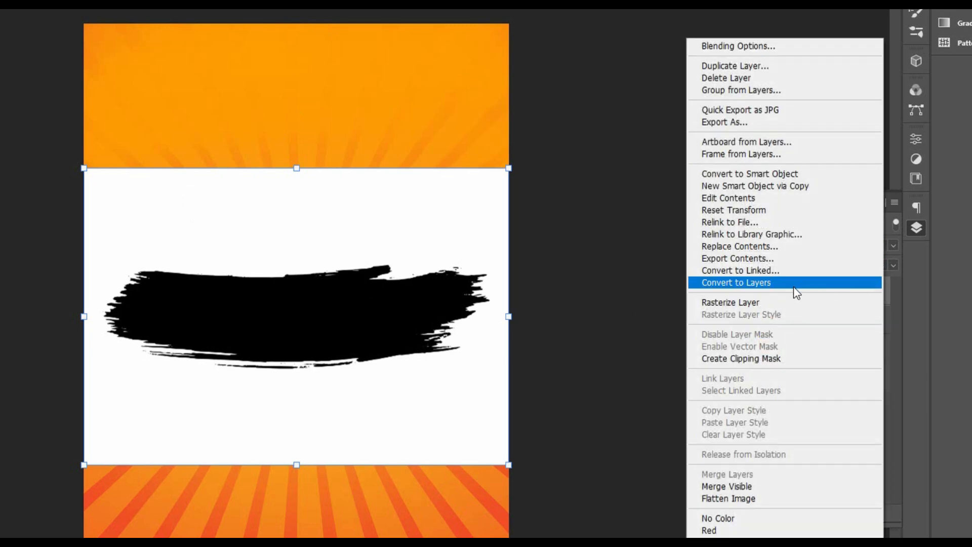
pyautogui.click(786, 300)
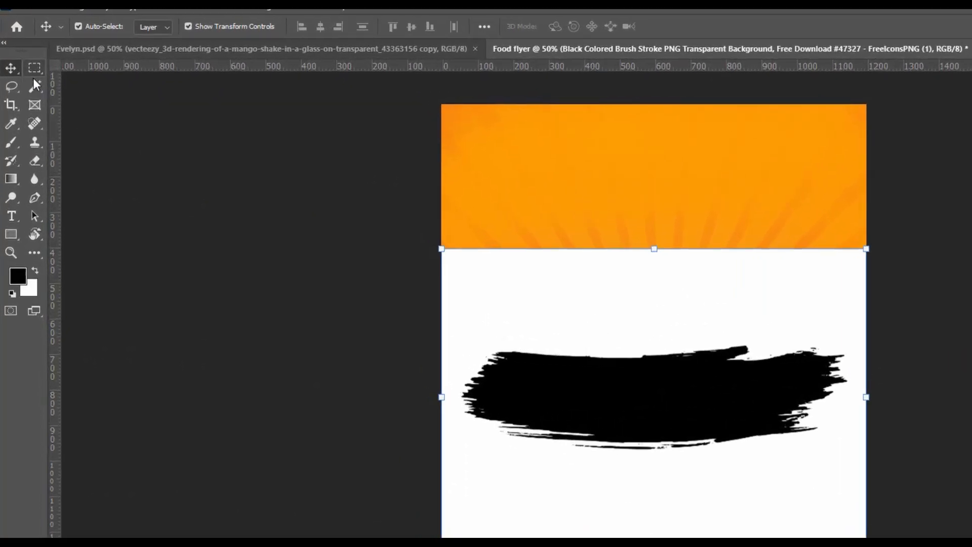
pyautogui.press('w')
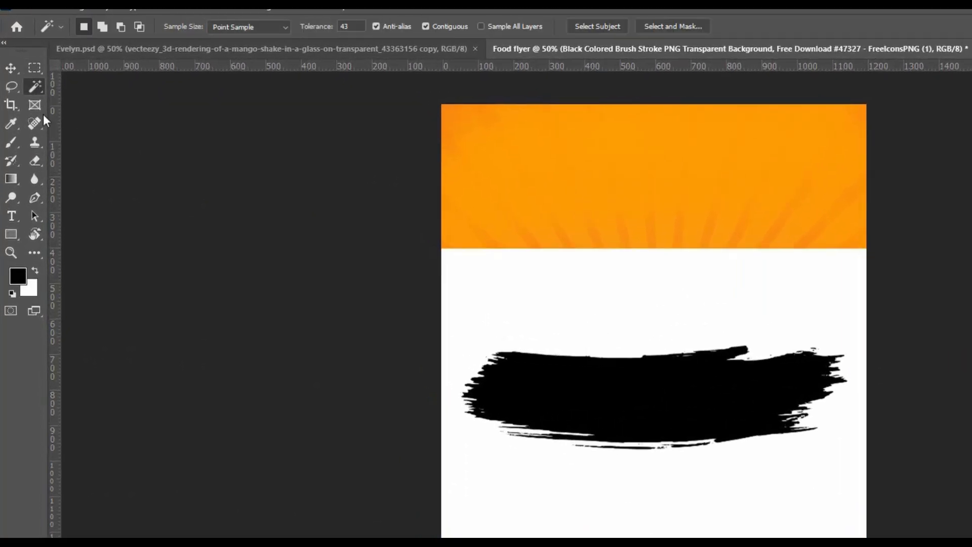
pyautogui.click(465, 292)
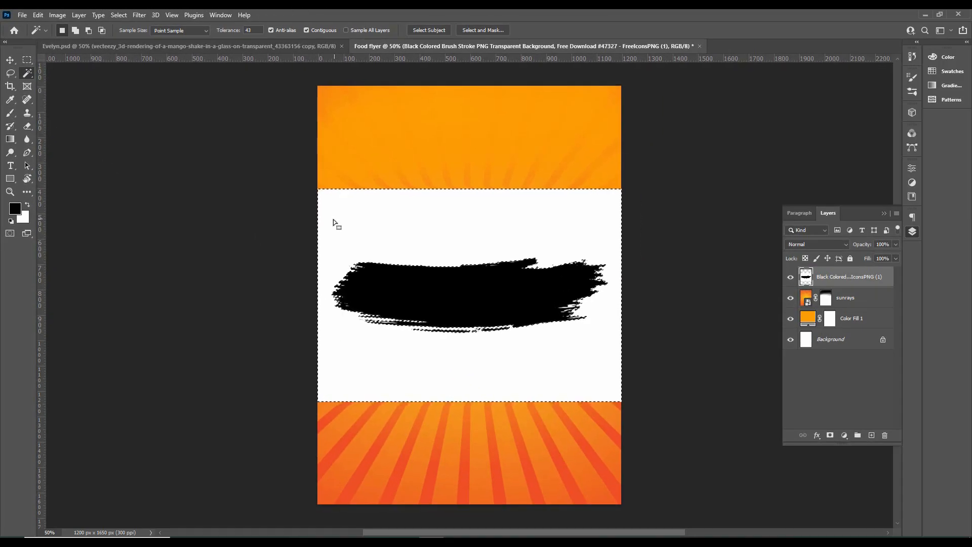
pyautogui.press('Delete')
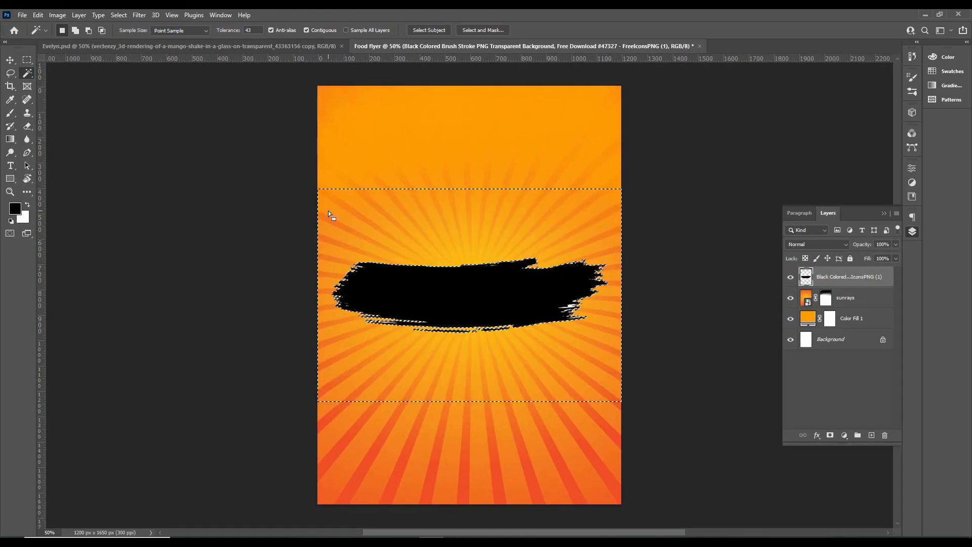
pyautogui.hotkey('ctrl', 'd')
# Move the black brush stroke down and enlarge it to cover the lower half of the flyer
pyautogui.press('v')
pyautogui.moveTo(448, 299); pyautogui.dragTo(448, 445)
pyautogui.moveTo(608, 404); pyautogui.dragTo(675, 326)
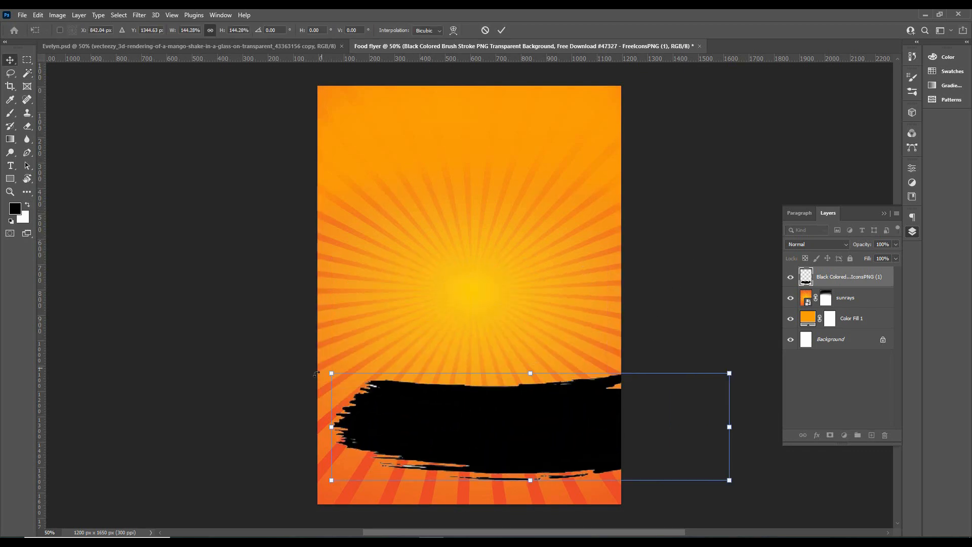
pyautogui.moveTo(332, 373); pyautogui.dragTo(248, 341)
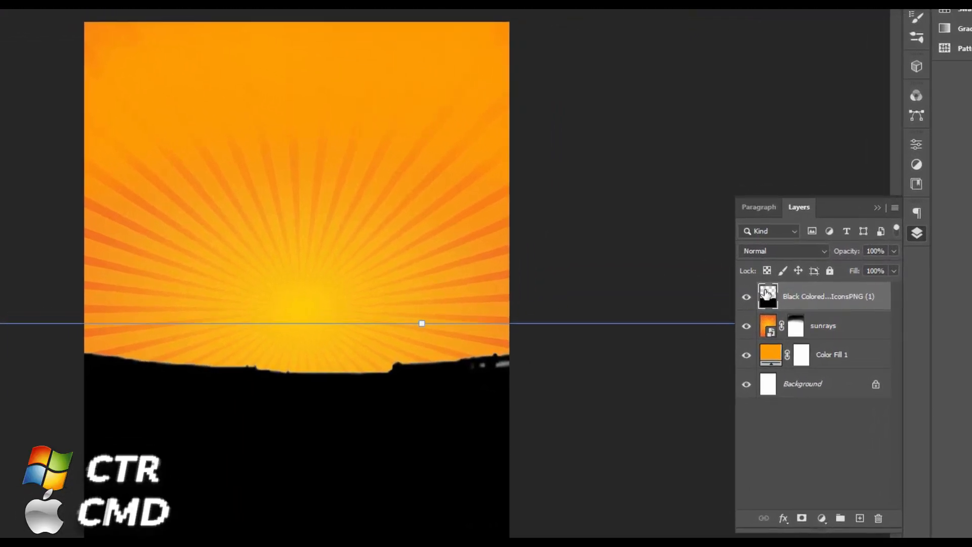
# Fill the brush stroke's outline with an orange sampled from the background on a new layer, and delete the black brush stroke layer
pyautogui.keyDown('ctrl'); pyautogui.click(767, 294); pyautogui.keyUp('ctrl')
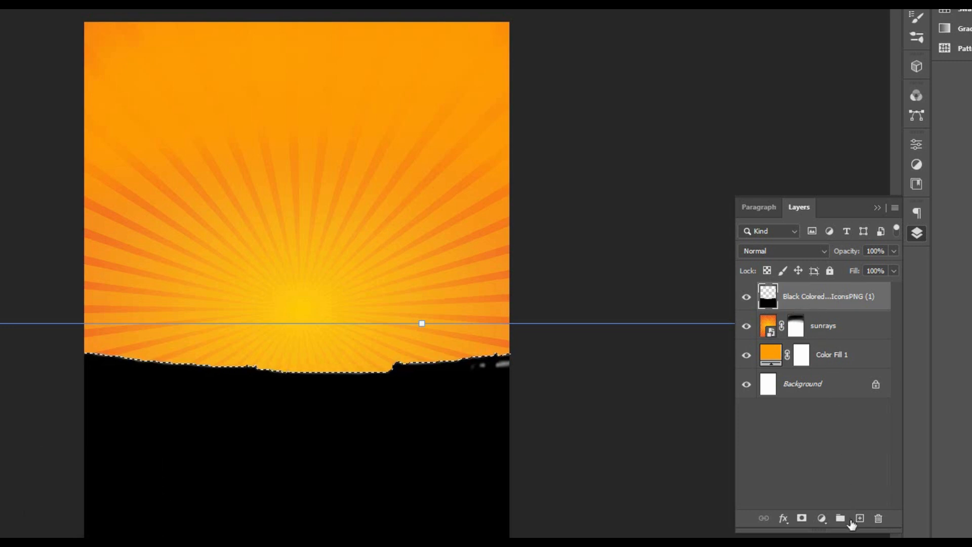
pyautogui.click(859, 518)
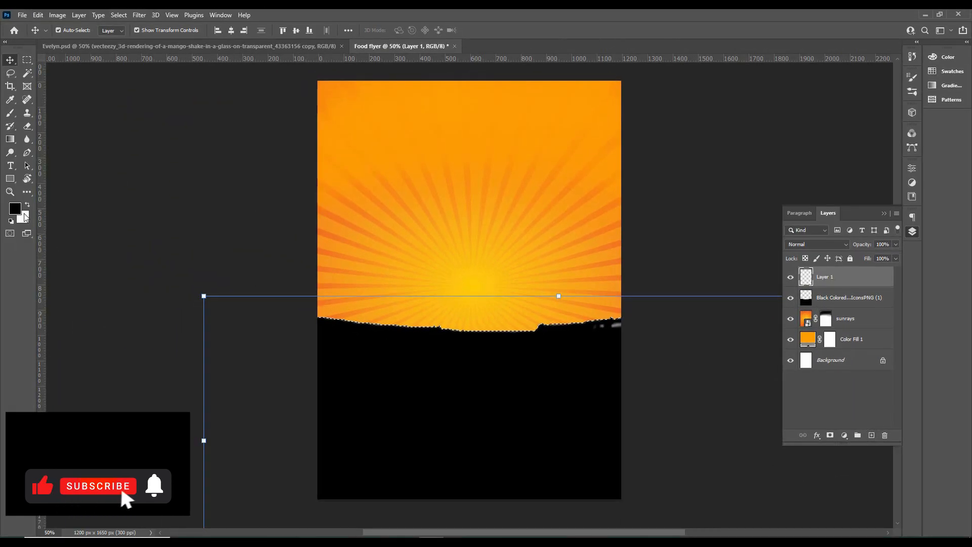
pyautogui.click(16, 209)
pyautogui.click(354, 143)
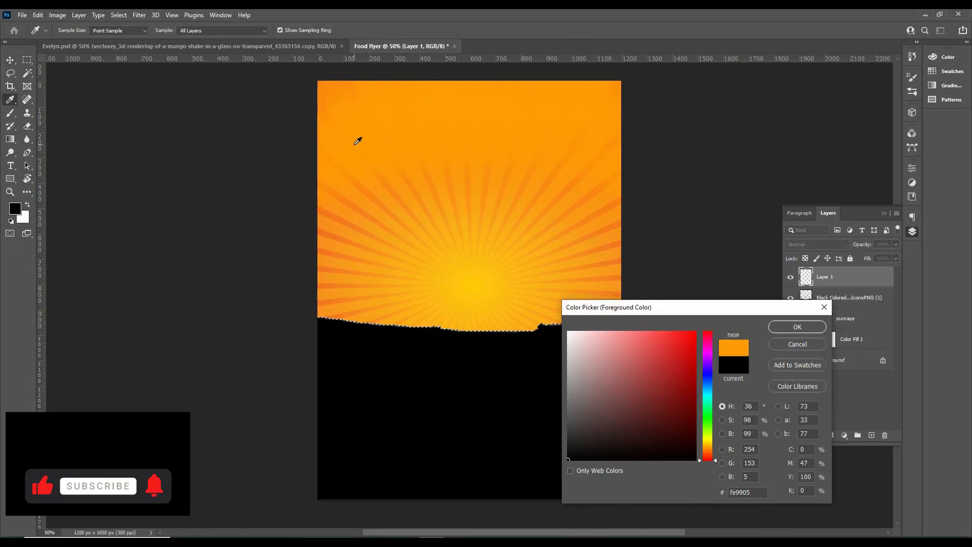
pyautogui.click(778, 326)
pyautogui.press('v')
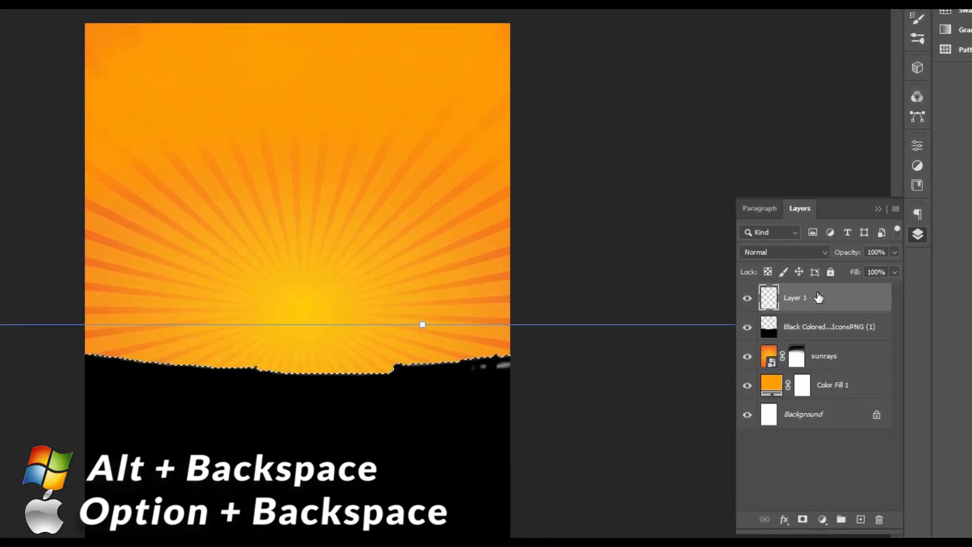
pyautogui.hotkey('alt', 'BackSpace')
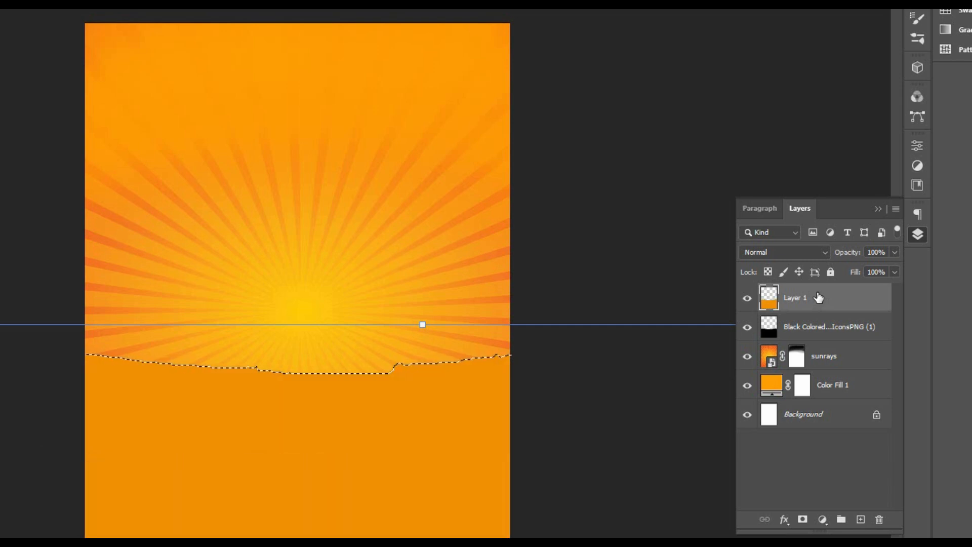
pyautogui.hotkey('ctrl', 'd')
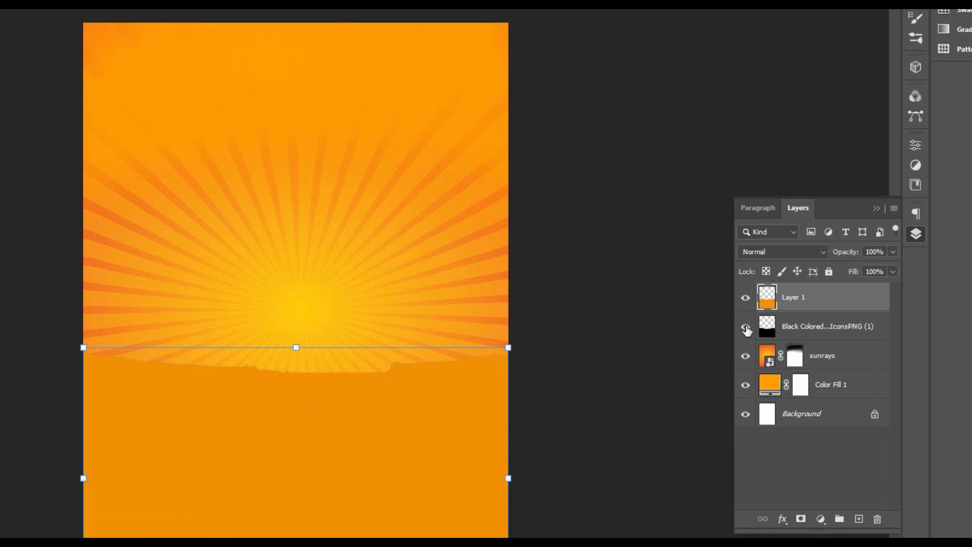
pyautogui.moveTo(777, 332); pyautogui.dragTo(873, 520)
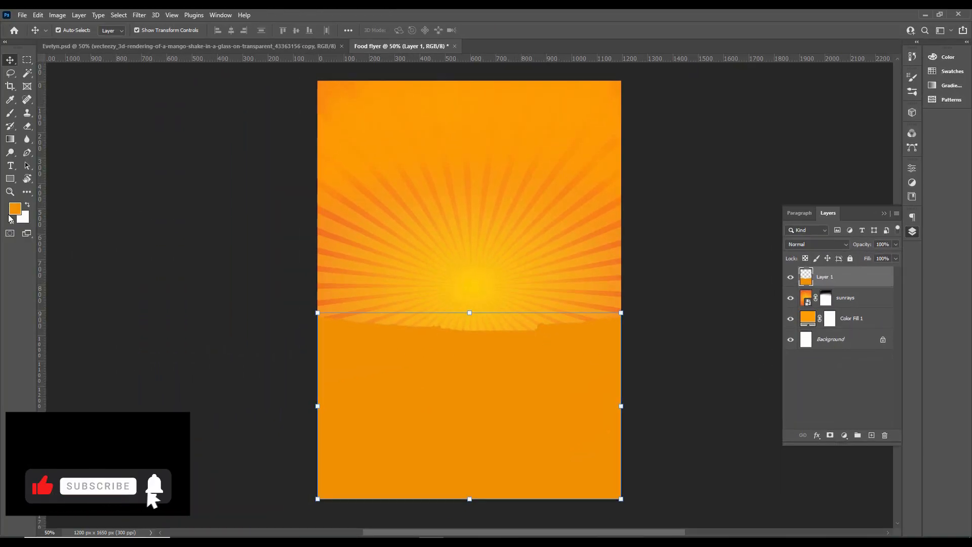
# Duplicate the orange brush shape slightly upward and fill the copy with off-white #f8f8f8
pyautogui.click(16, 210)
pyautogui.click(568, 335)
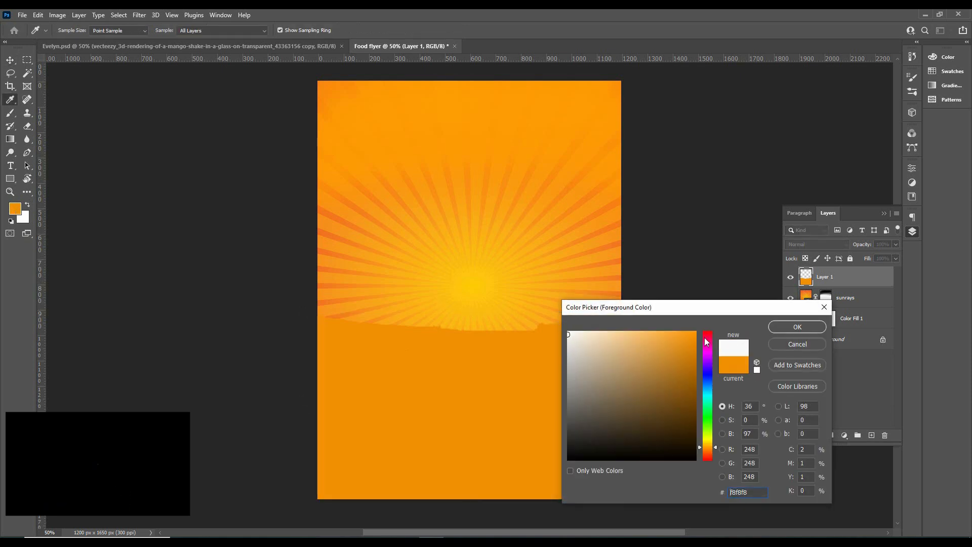
pyautogui.click(781, 326)
pyautogui.press('v')
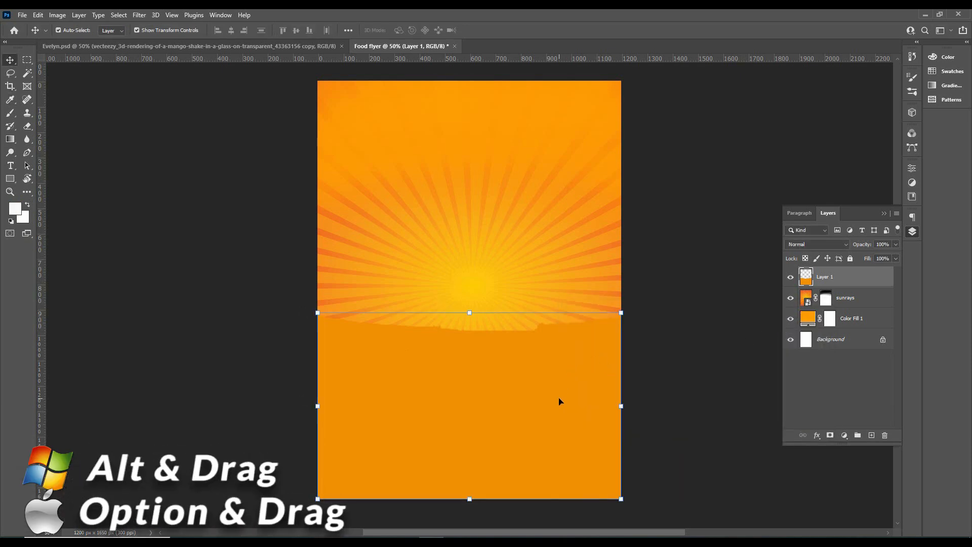
pyautogui.keyDown('alt'); pyautogui.moveTo(542, 399); pyautogui.dragTo(540, 387); pyautogui.keyUp('alt')
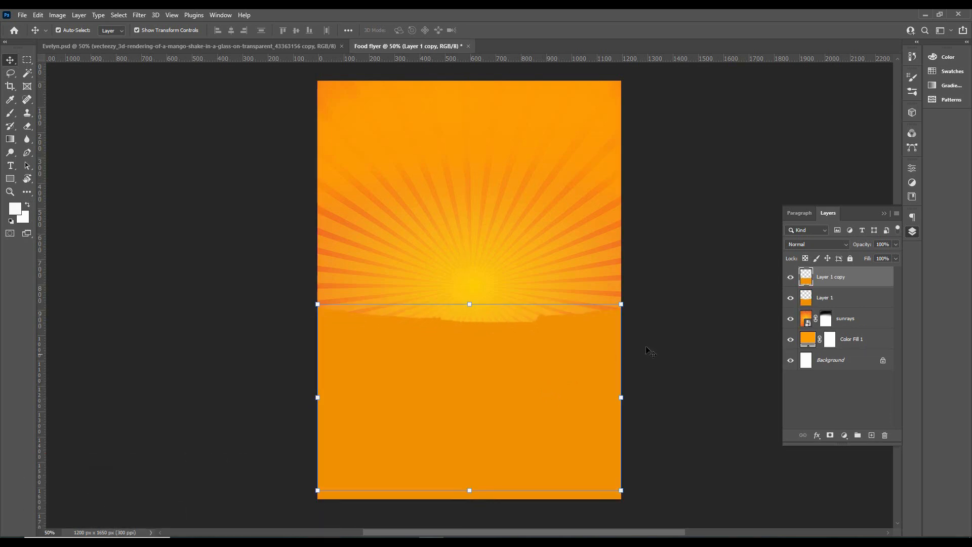
pyautogui.keyDown('ctrl'); pyautogui.click(807, 278); pyautogui.keyUp('ctrl')
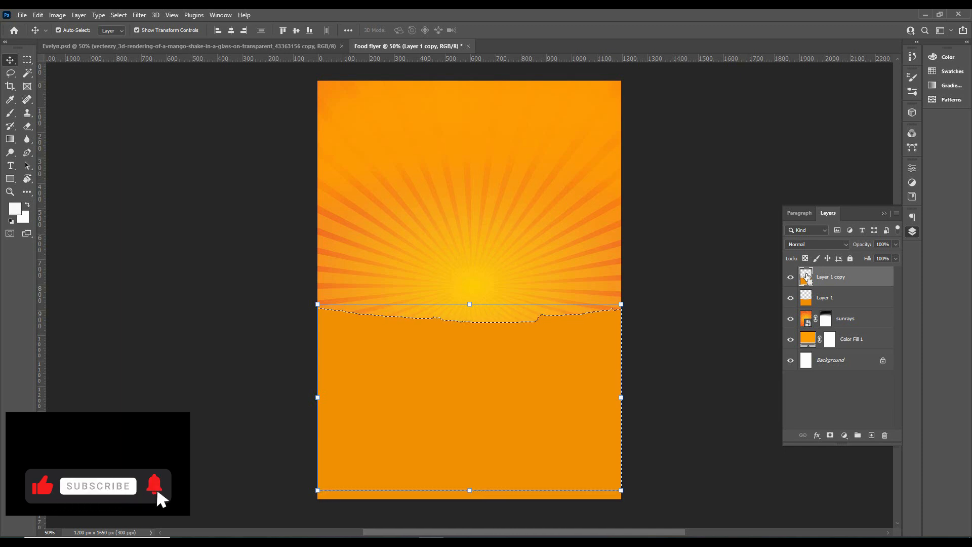
pyautogui.hotkey('alt', 'BackSpace')
pyautogui.hotkey('ctrl', 'd')
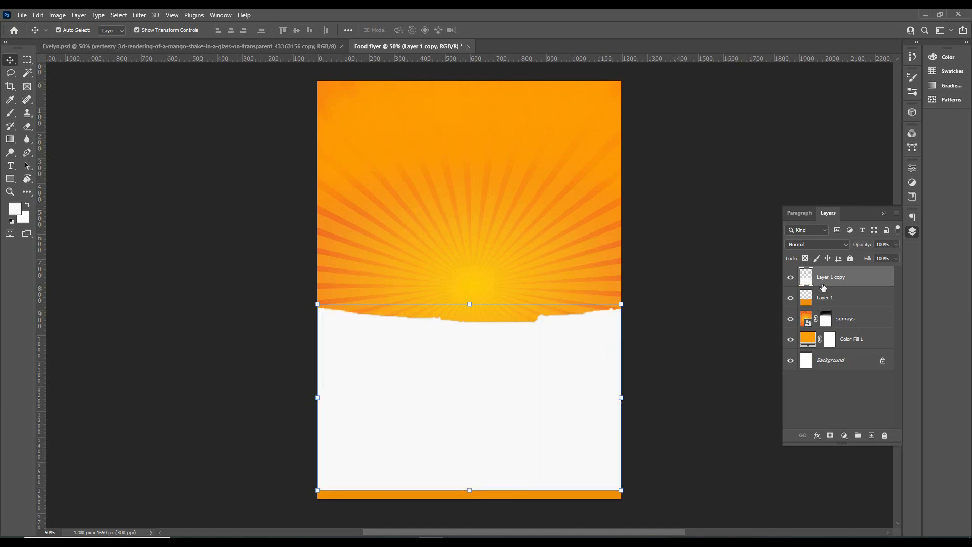
# Duplicate the off-white brush shape down to the flyer's bottom edge and fill the copy with blue
pyautogui.moveTo(413, 368); pyautogui.dragTo(402, 488)
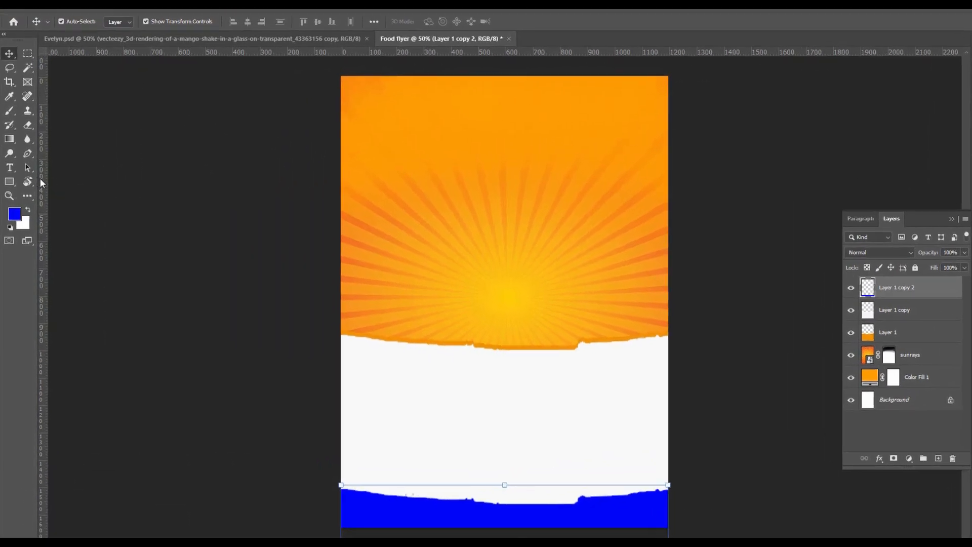
# Add the horizontal title text "Checkings Double Snacks" in blue Impact near the top of the flyer
pyautogui.rightClick(10, 166)
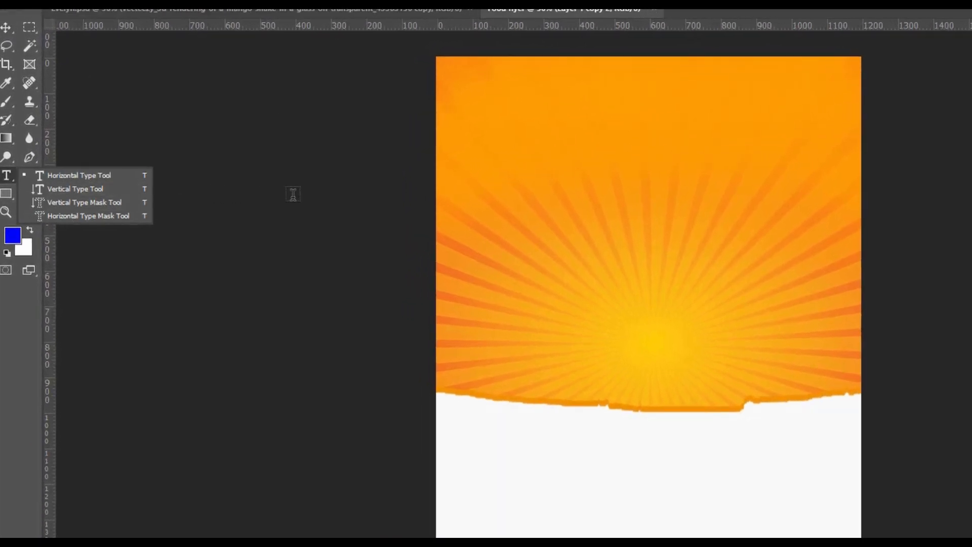
pyautogui.write('Cec')
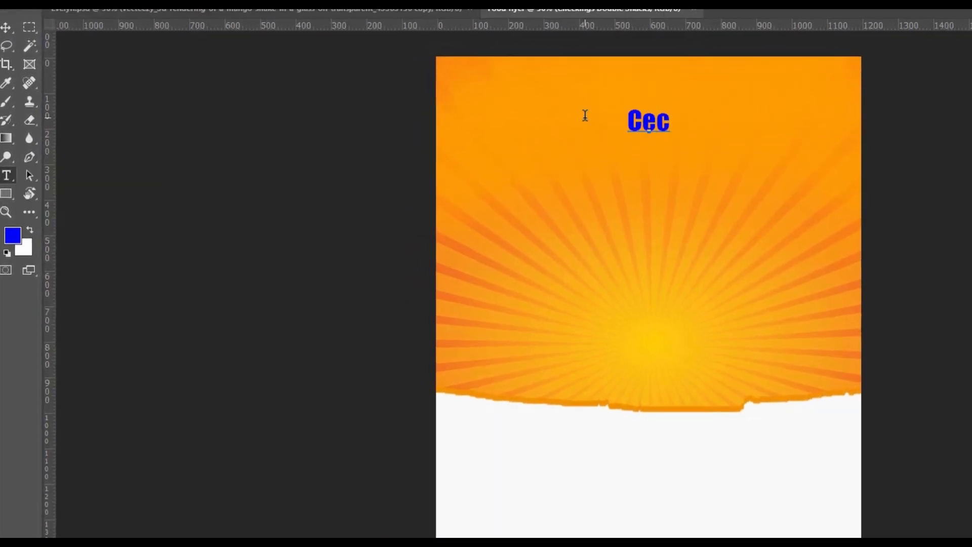
pyautogui.press('BackSpace')
pyautogui.press('BackSpace')
pyautogui.write('hec')
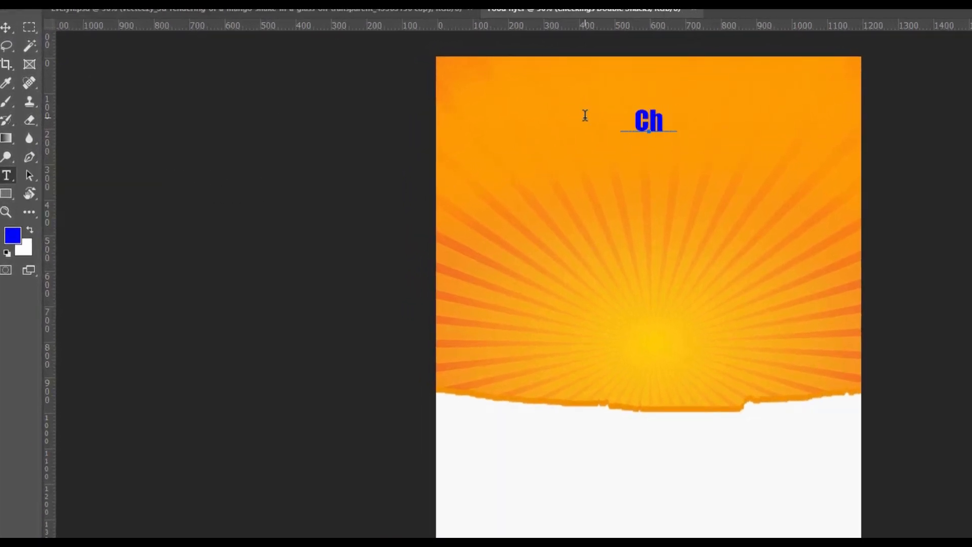
pyautogui.write('kings Double Snacks')
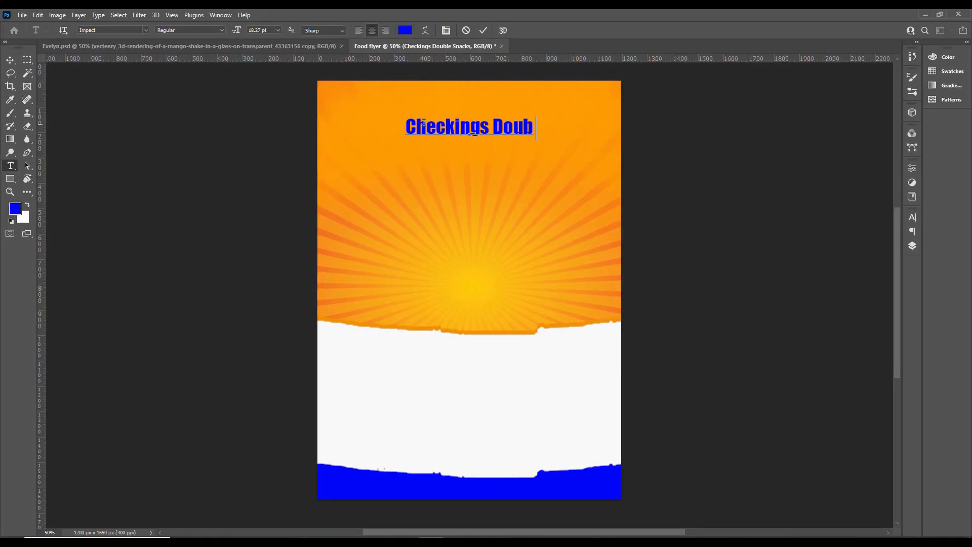
pyautogui.click(484, 30)
pyautogui.press('v')
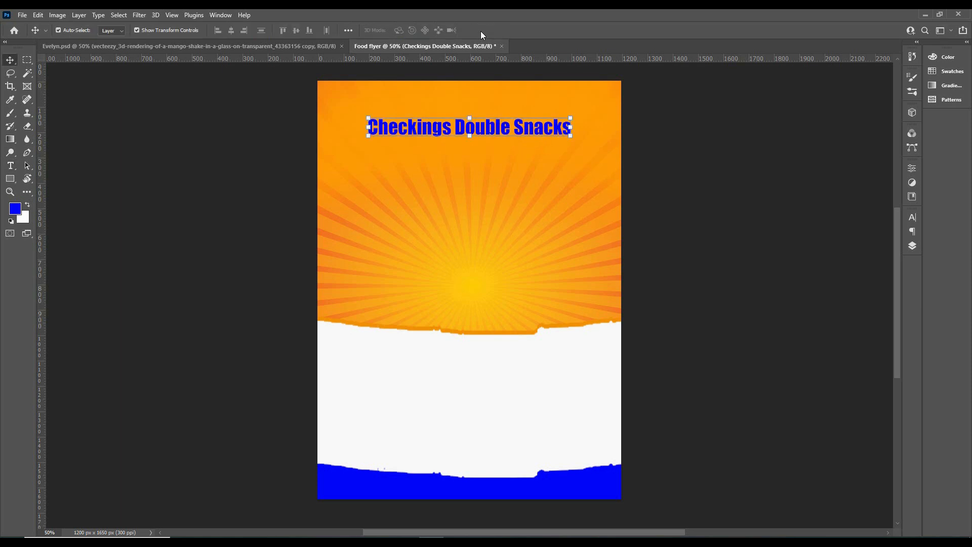
# Add a Gradient Overlay to the title layer and set both end colour stops to the same blue
pyautogui.click(912, 245)
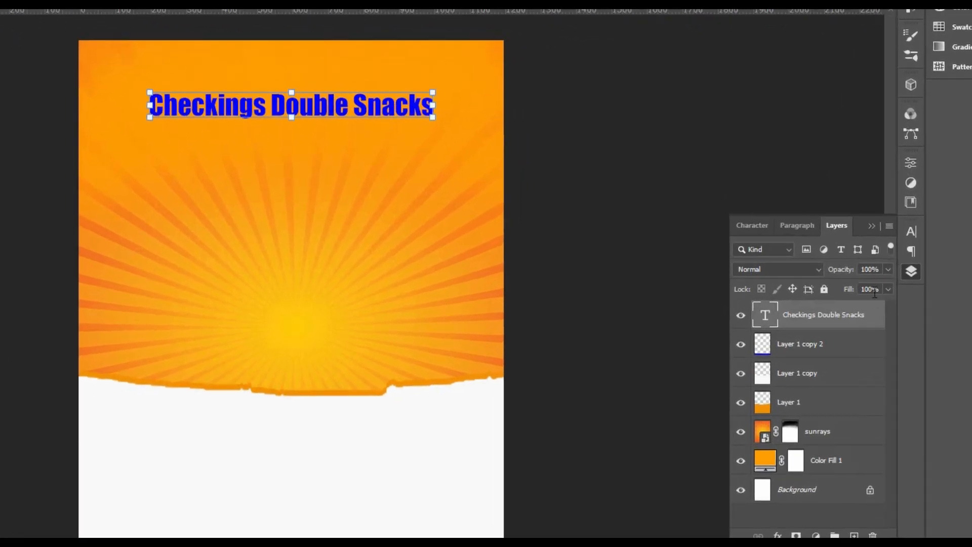
pyautogui.rightClick(869, 312)
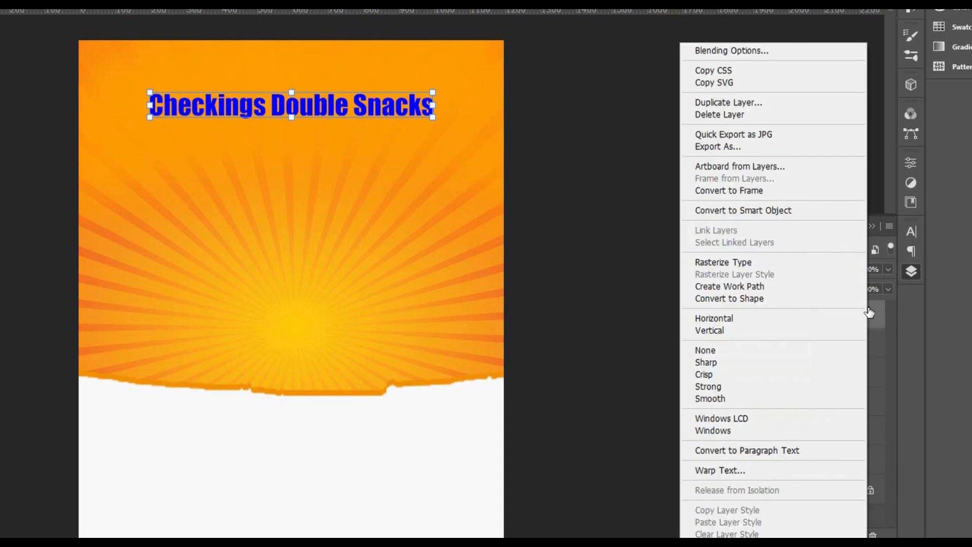
pyautogui.click(780, 53)
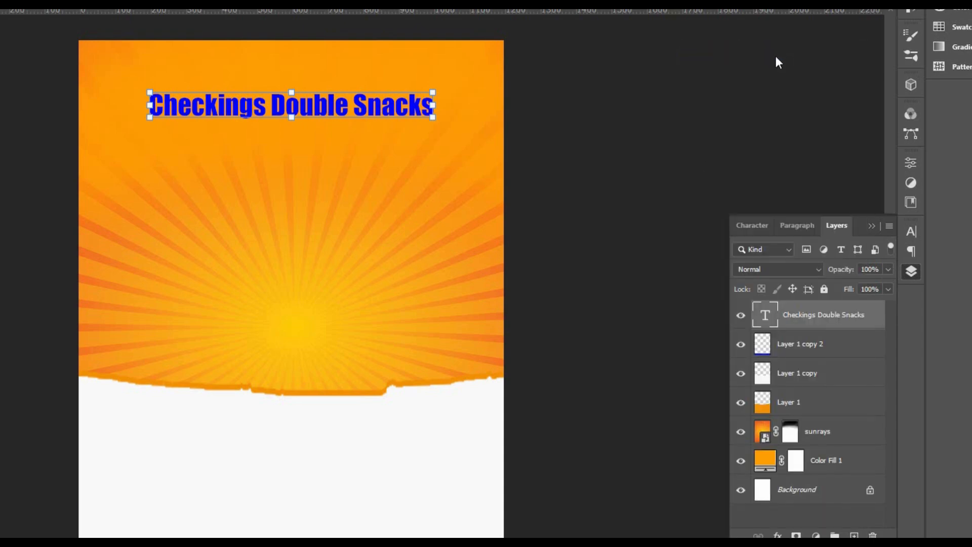
pyautogui.click(445, 429)
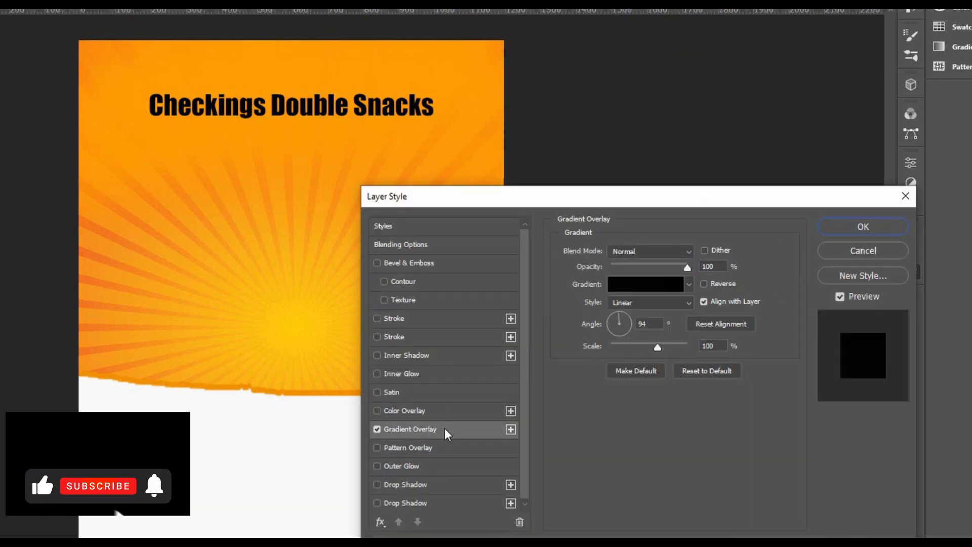
pyautogui.click(629, 284)
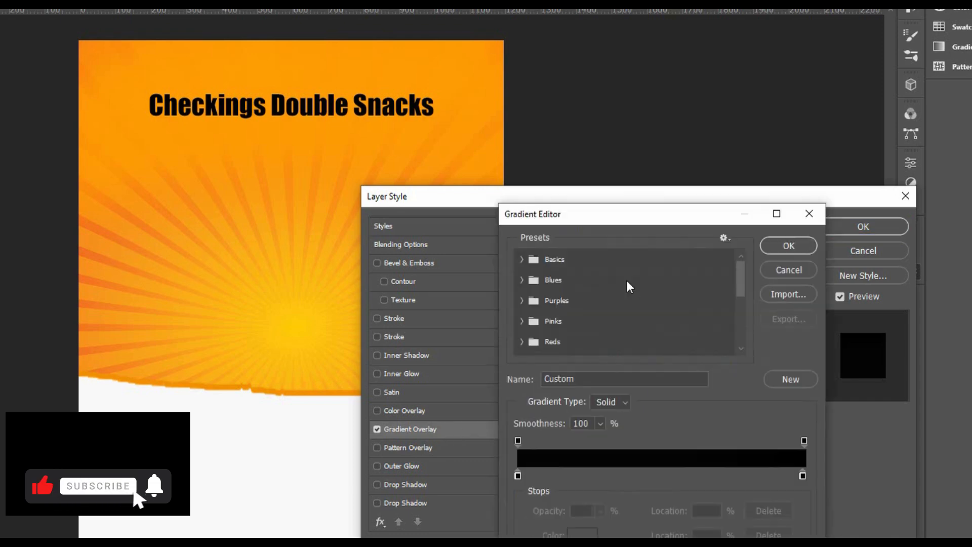
pyautogui.click(518, 475)
pyautogui.click(583, 533)
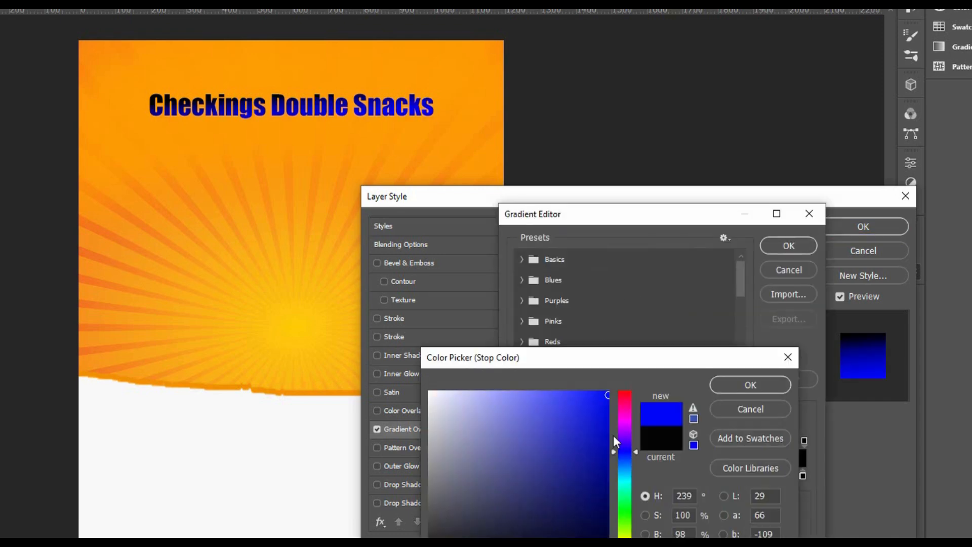
pyautogui.click(732, 388)
pyautogui.click(802, 476)
pyautogui.click(584, 534)
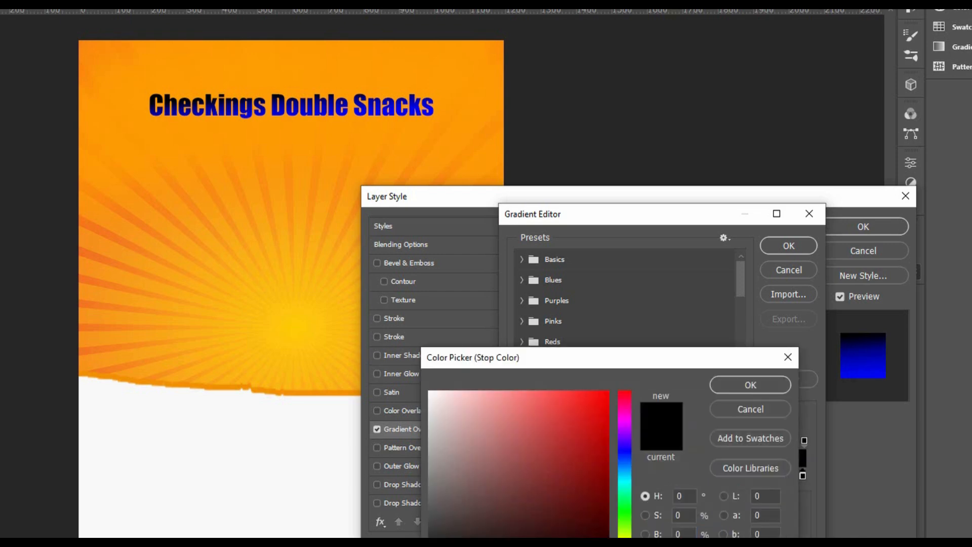
pyautogui.hotkey('ctrl', 'v')
pyautogui.click(732, 390)
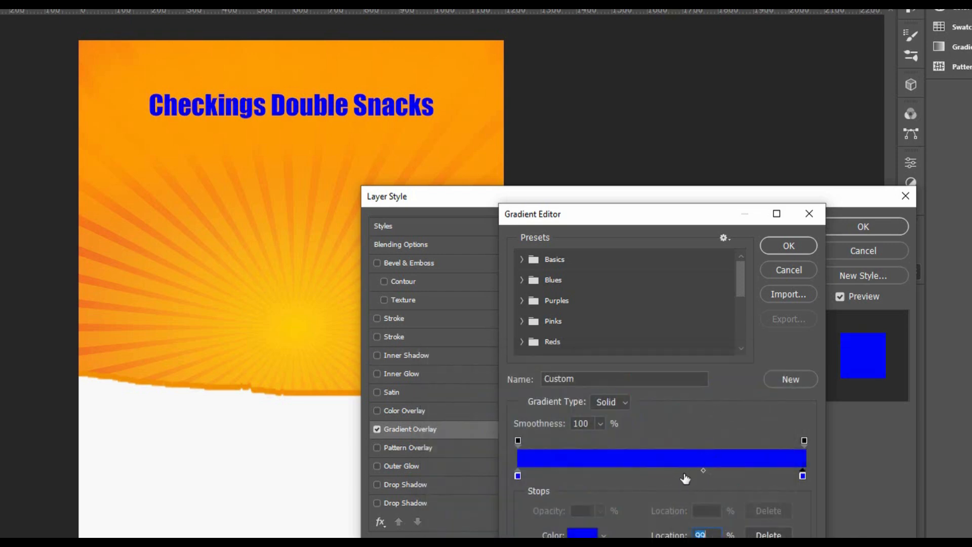
# Set the gradient's middle colour stop at location 51% to a lighter blue and accept the gradient
pyautogui.click(576, 535)
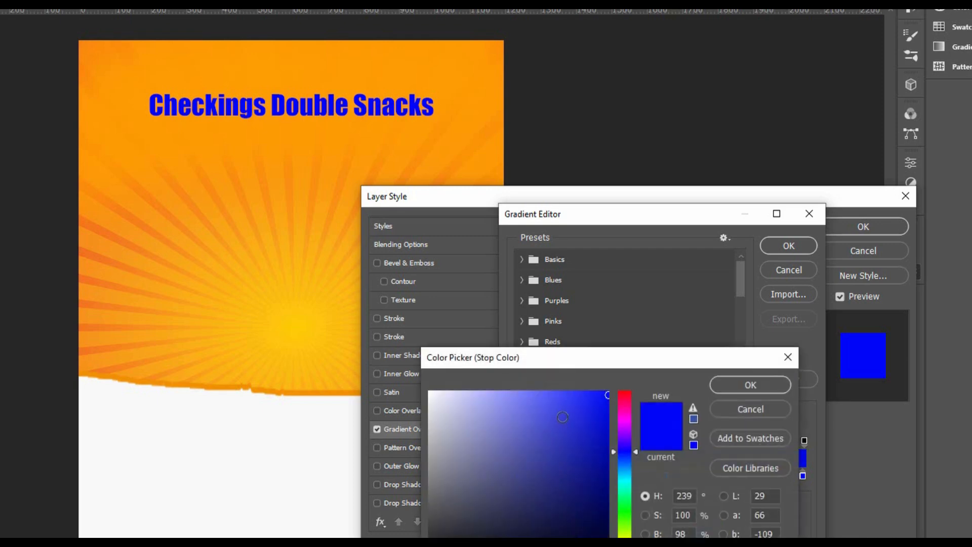
pyautogui.moveTo(562, 417); pyautogui.dragTo(554, 399)
pyautogui.moveTo(550, 400); pyautogui.dragTo(543, 396)
pyautogui.click(735, 385)
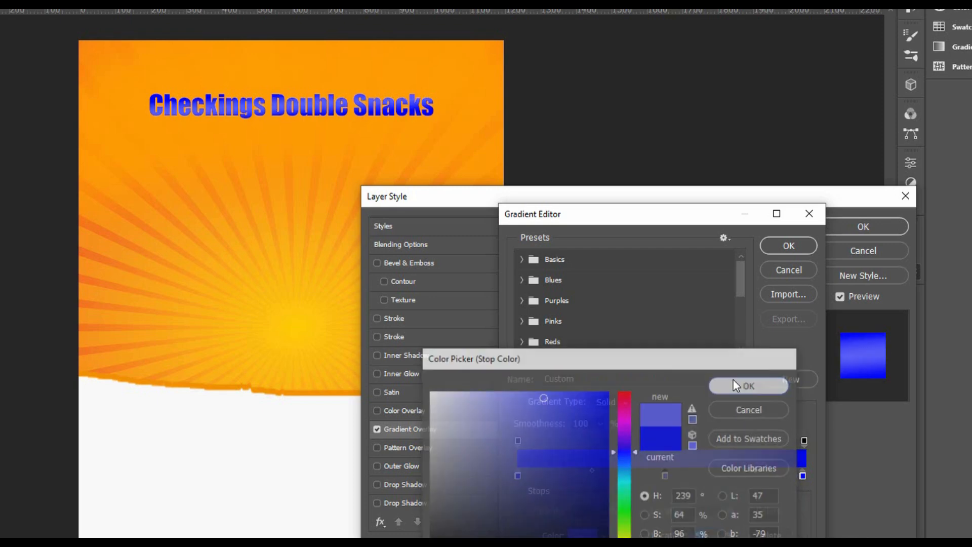
pyautogui.click(778, 250)
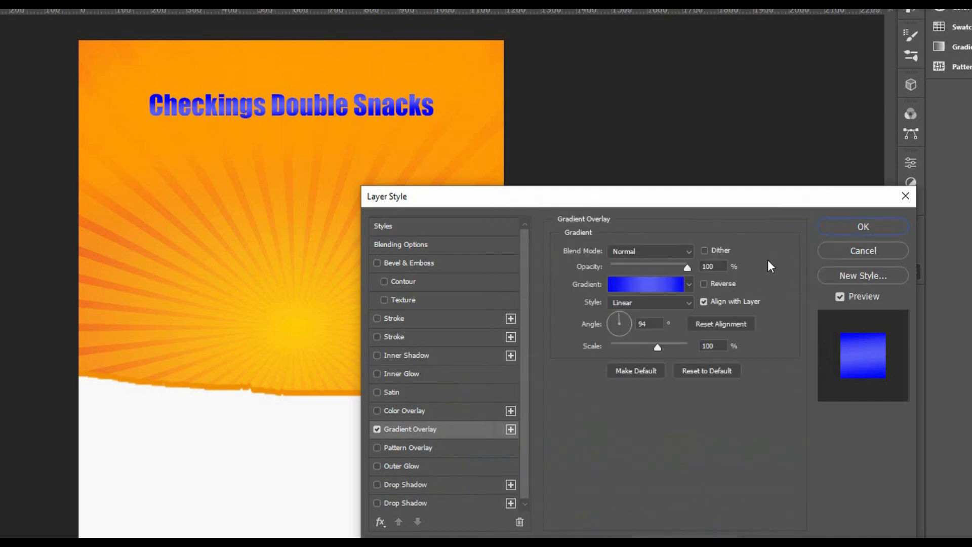
# Add a 13 px outside stroke in white to the title text
pyautogui.click(416, 319)
pyautogui.moveTo(618, 252); pyautogui.dragTo(619, 250)
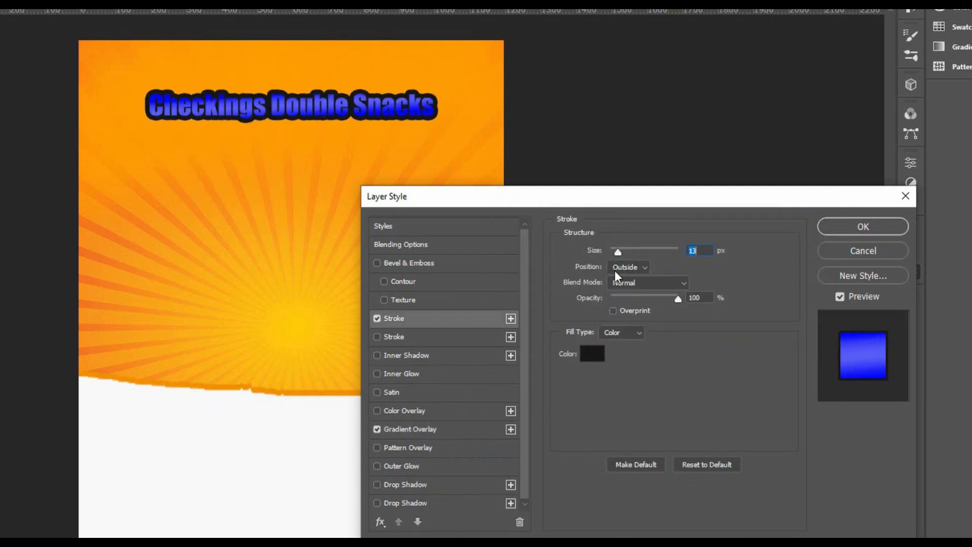
pyautogui.click(622, 268)
pyautogui.click(631, 269)
pyautogui.click(592, 357)
pyautogui.click(430, 391)
pyautogui.click(729, 382)
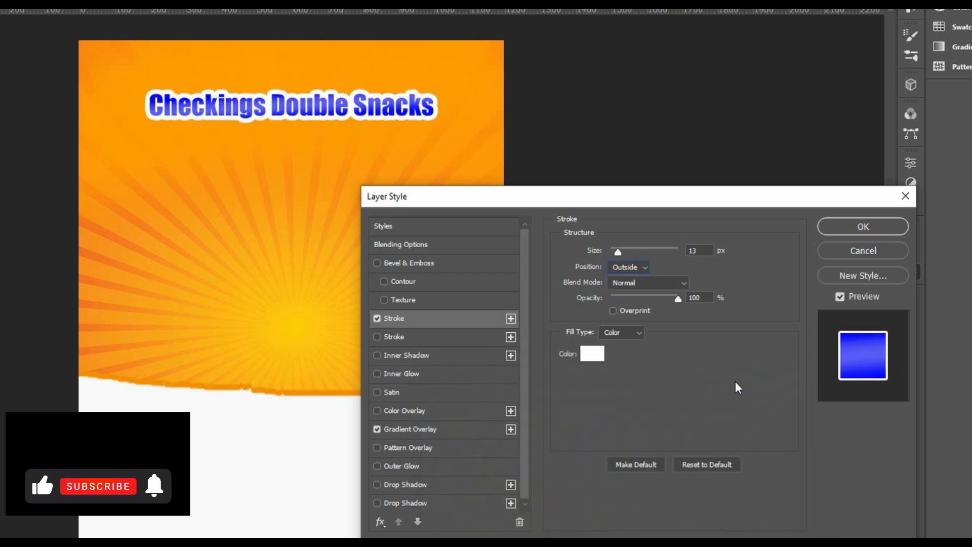
# Add a second outside stroke of 24 px in light grey to the title and apply the layer style
pyautogui.click(511, 318)
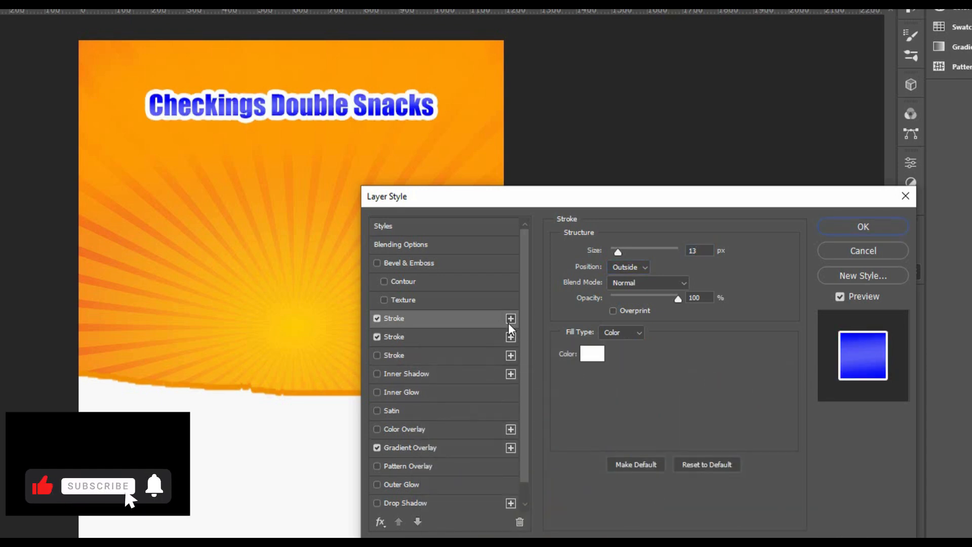
pyautogui.click(473, 337)
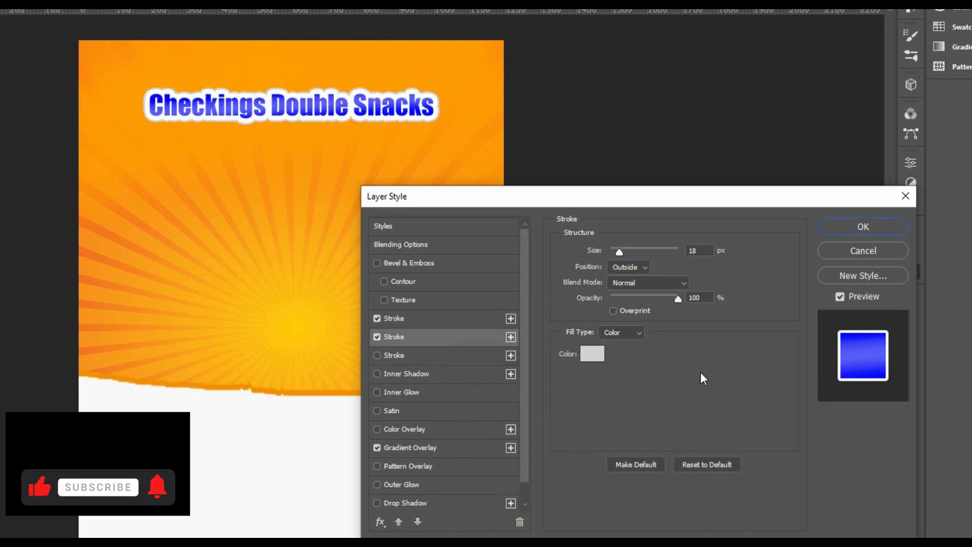
pyautogui.moveTo(619, 252); pyautogui.dragTo(621, 252)
pyautogui.click(592, 354)
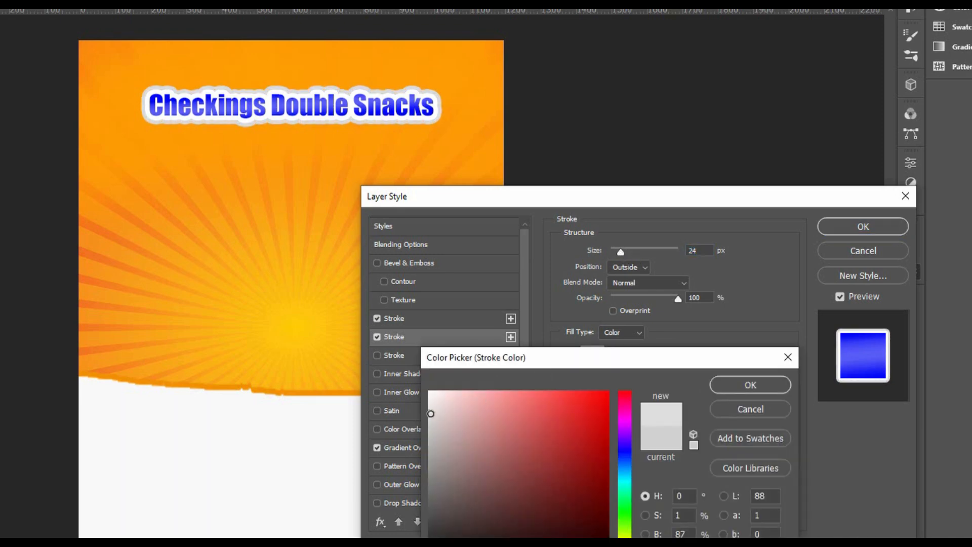
pyautogui.click(727, 381)
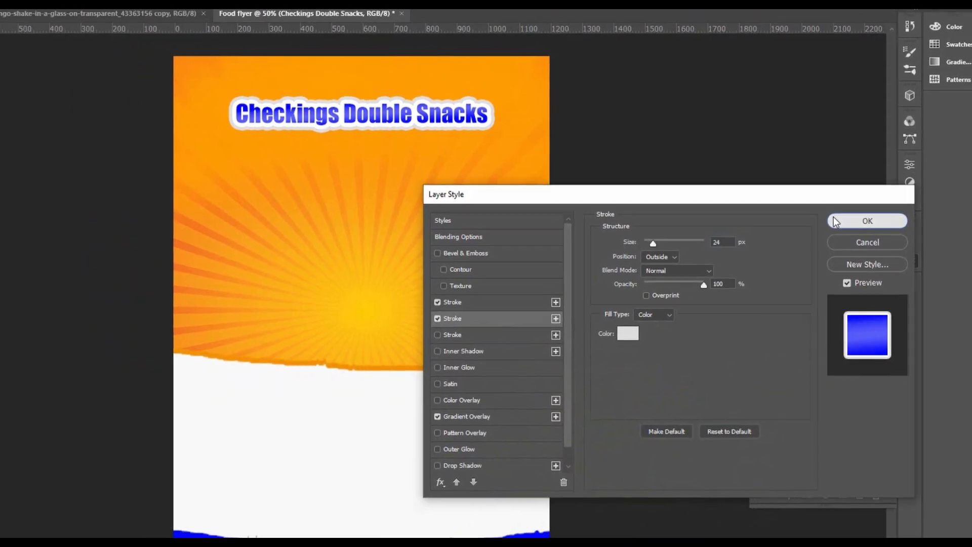
pyautogui.click(834, 219)
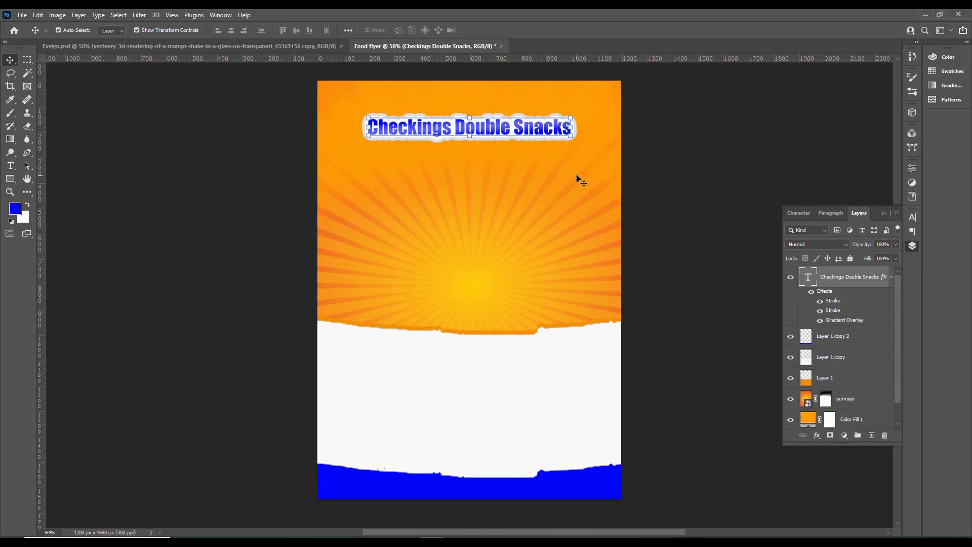
# Replace the title wording with "Double Check Snacks"
pyautogui.doubleClick(516, 132)
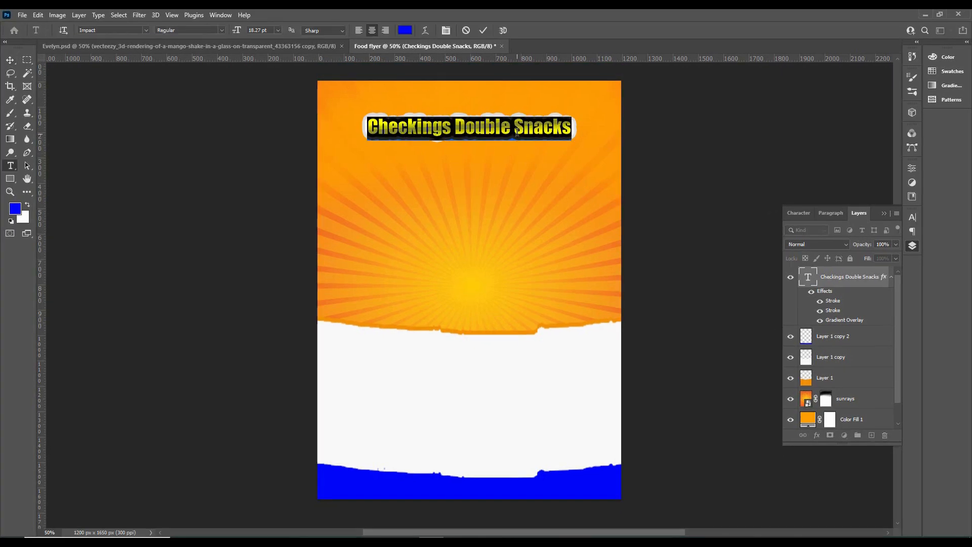
pyautogui.write('Double')
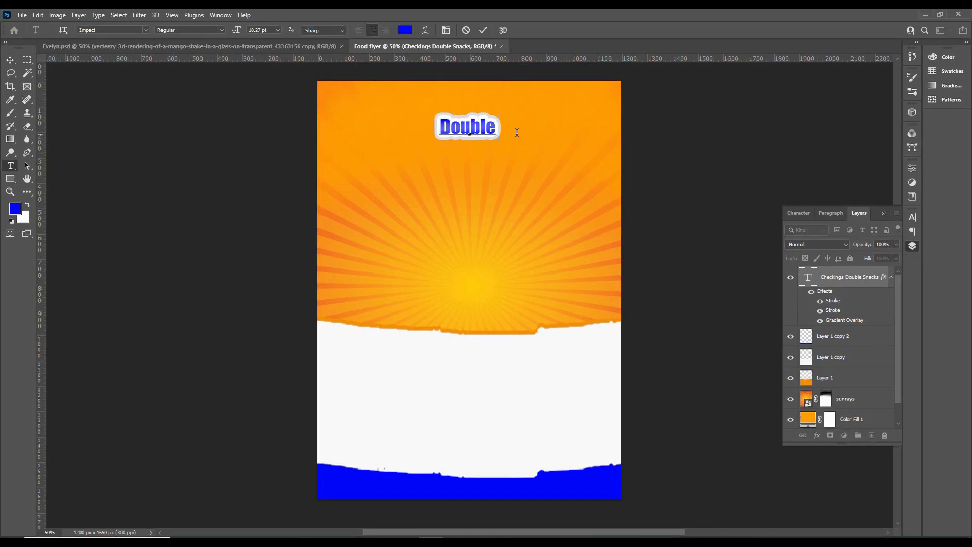
pyautogui.write(' Check Snacks')
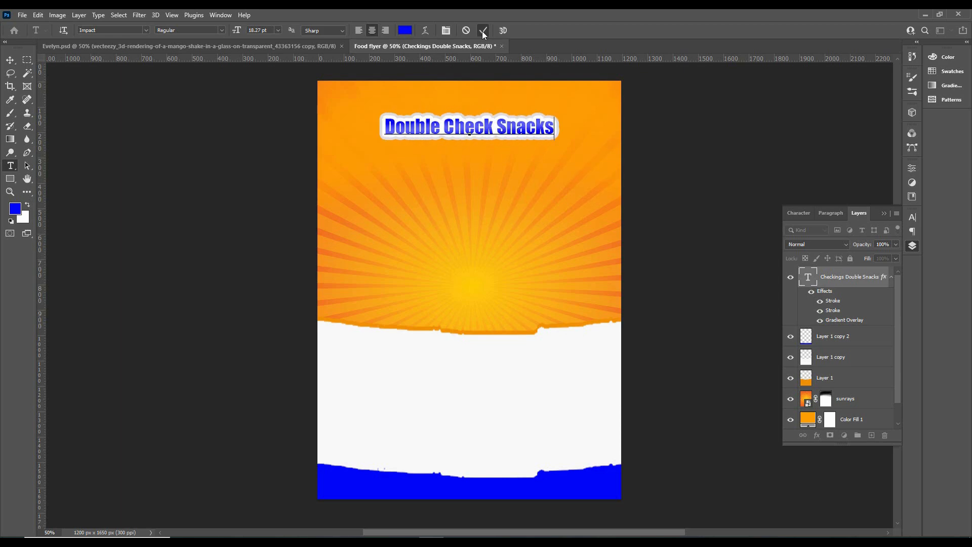
pyautogui.click(482, 31)
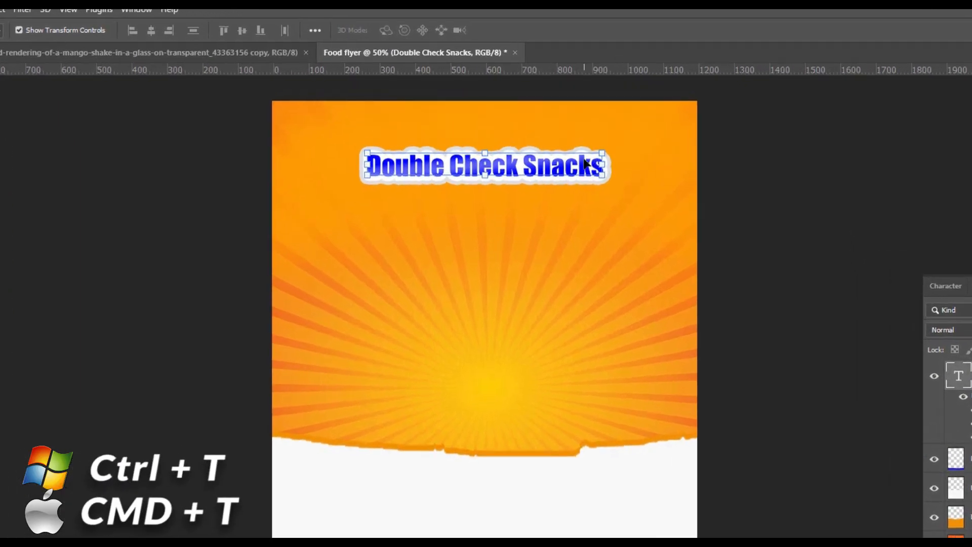
# Warp the title into an upward arc with a bend of about 14%
pyautogui.hotkey('ctrl', 't')
pyautogui.click(463, 29)
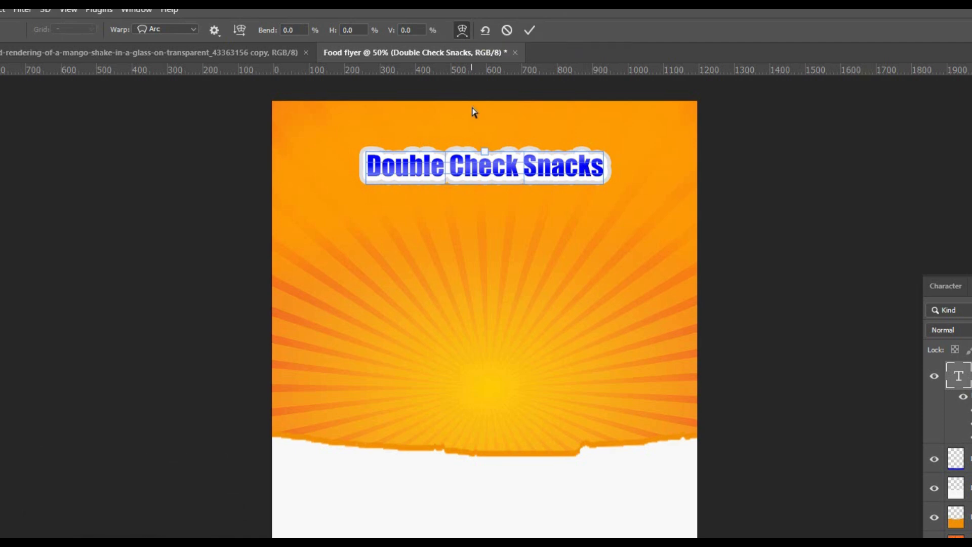
pyautogui.moveTo(484, 156); pyautogui.dragTo(484, 141)
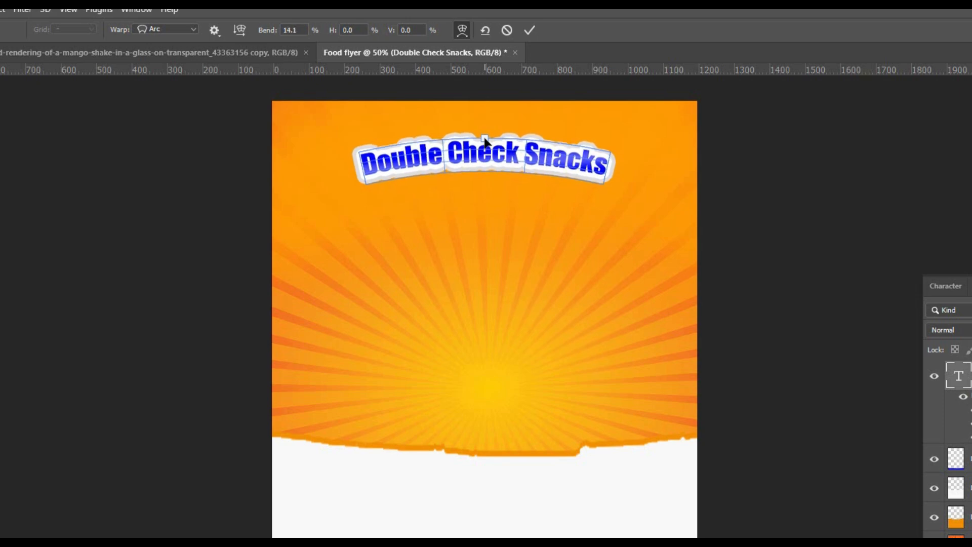
pyautogui.click(530, 31)
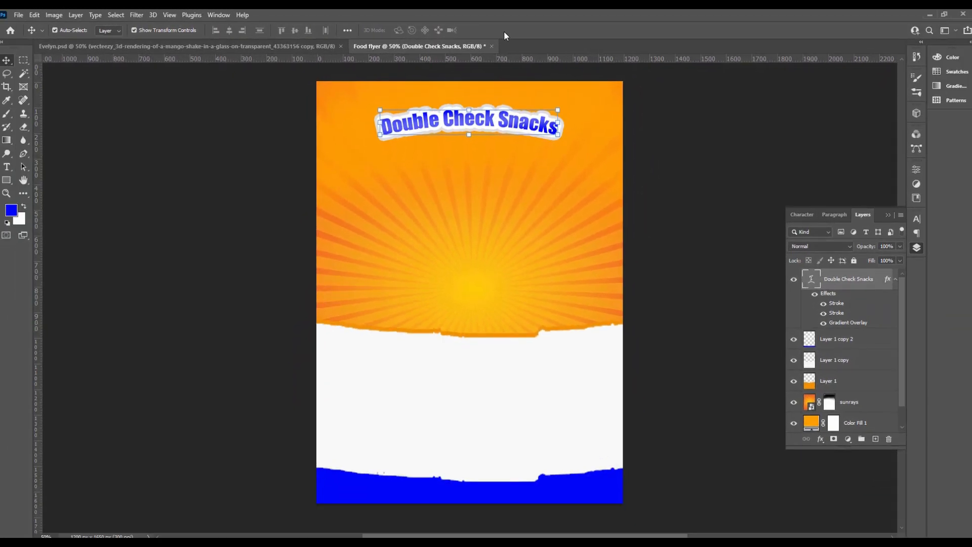
# Place the mango shake image from the file folder, scale it down and position it below the title's left half
pyautogui.hotkey('alt', 'Tab')
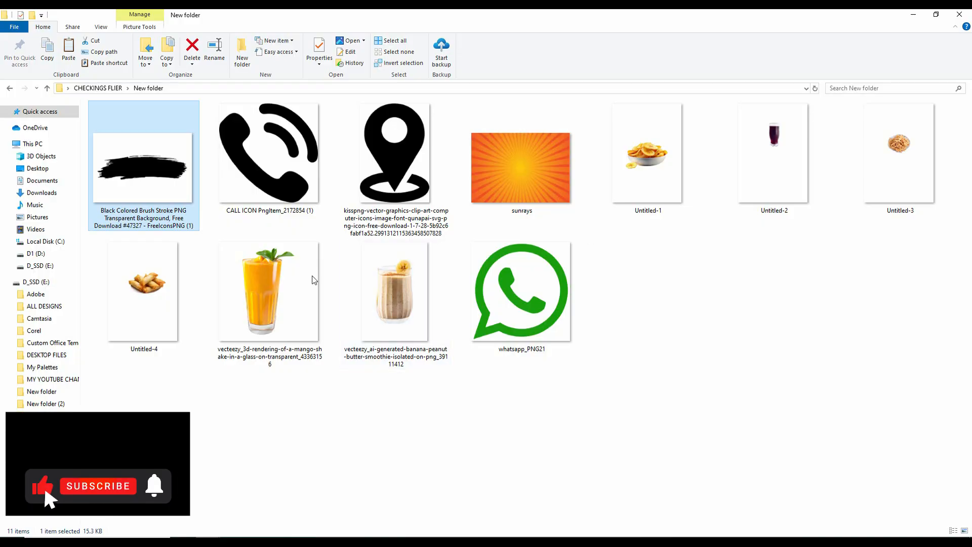
pyautogui.moveTo(289, 289); pyautogui.dragTo(409, 252)
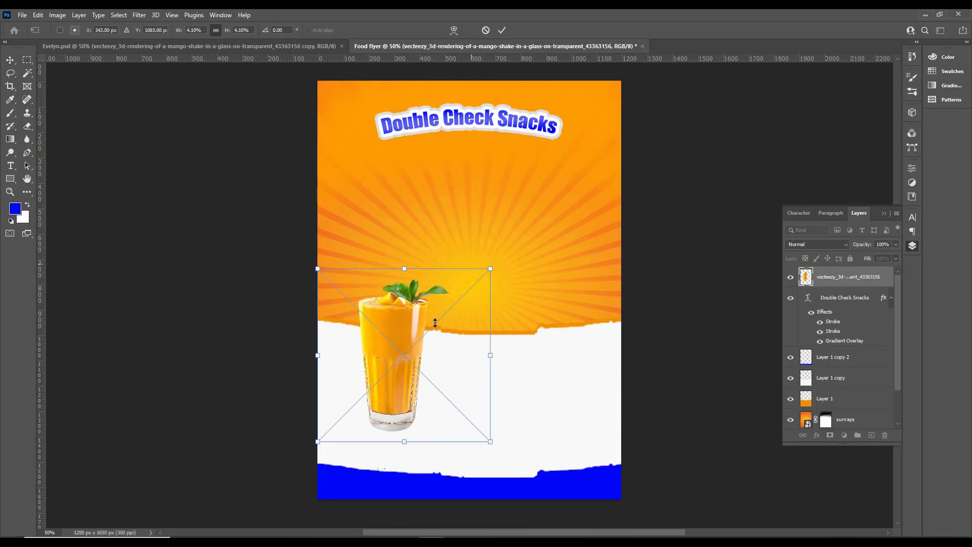
pyautogui.moveTo(407, 351); pyautogui.dragTo(406, 211)
pyautogui.moveTo(490, 130); pyautogui.dragTo(464, 155)
pyautogui.moveTo(369, 205); pyautogui.dragTo(376, 182)
pyautogui.click(502, 31)
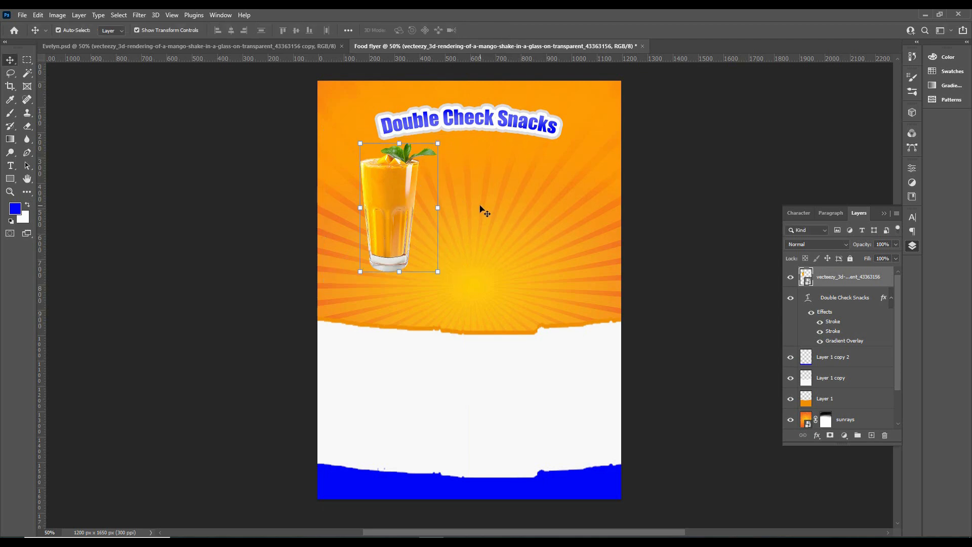
# Place the banana chips image from the file folder, scale it down and position it in front of the mango shake's base
pyautogui.click(925, 15)
pyautogui.moveTo(643, 162); pyautogui.dragTo(427, 321)
pyautogui.moveTo(616, 81); pyautogui.dragTo(465, 237)
pyautogui.moveTo(425, 383); pyautogui.dragTo(408, 276)
pyautogui.moveTo(477, 151); pyautogui.dragTo(464, 168)
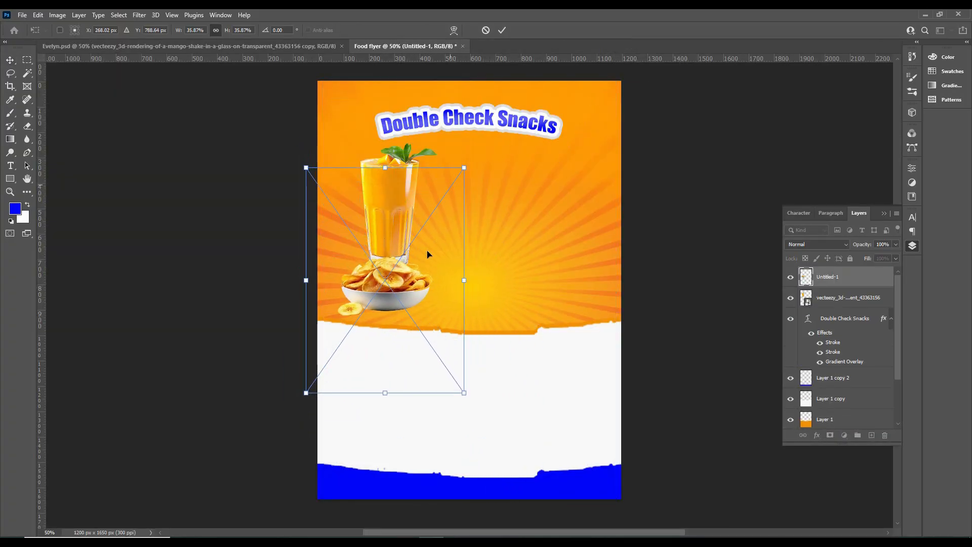
pyautogui.moveTo(415, 276); pyautogui.dragTo(418, 267)
pyautogui.moveTo(468, 158); pyautogui.dragTo(419, 213)
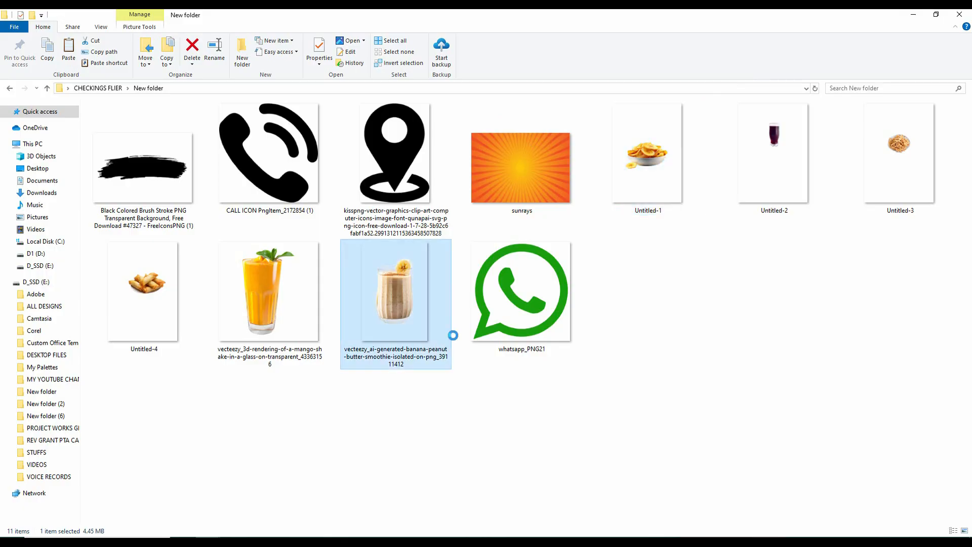
# Place the banana peanut butter smoothie image, scale it down and position it beside the mango shake
pyautogui.moveTo(453, 335); pyautogui.dragTo(461, 292)
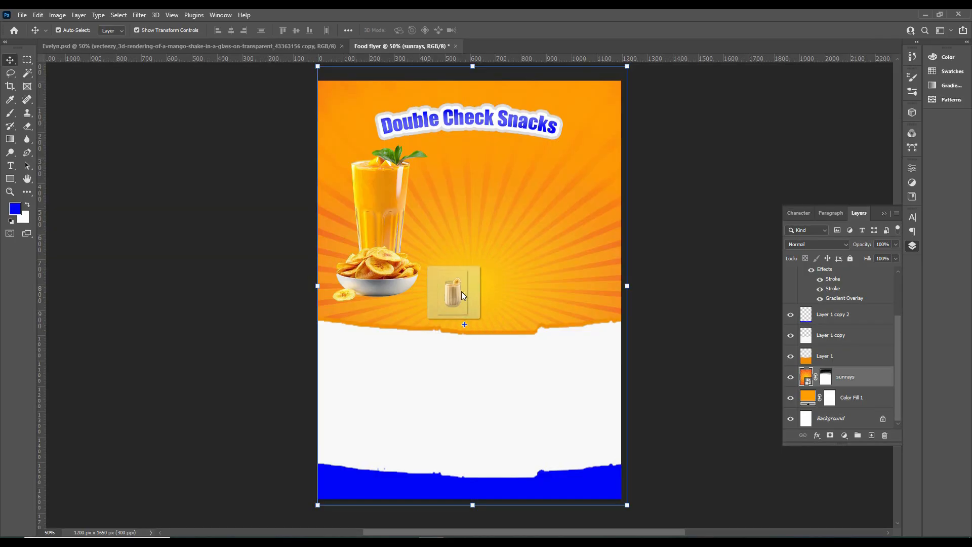
pyautogui.moveTo(467, 227); pyautogui.dragTo(449, 198)
pyautogui.moveTo(388, 102); pyautogui.dragTo(400, 119)
pyautogui.click(501, 30)
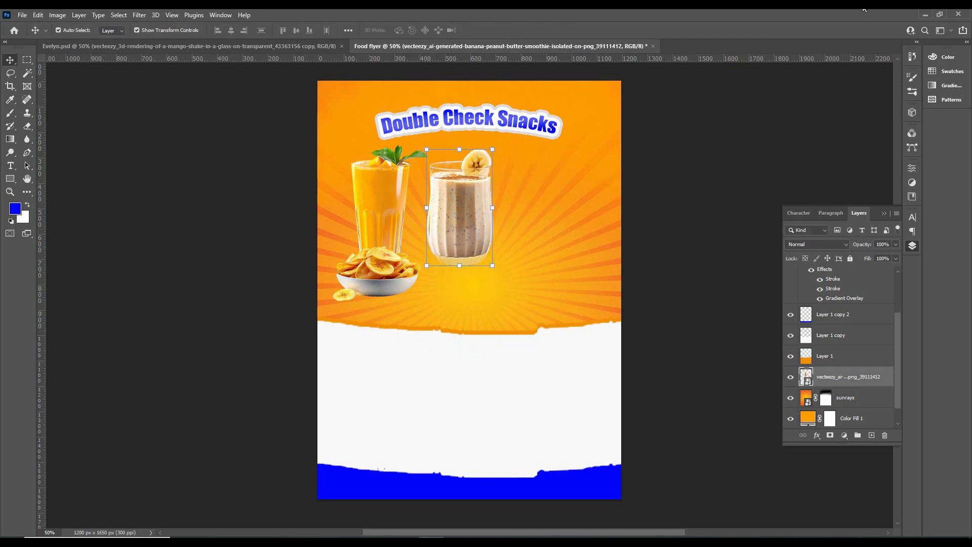
# Place the spring rolls image from the file folder, scale it to about 42% and position it in front of the smoothie's base
pyautogui.click(925, 14)
pyautogui.moveTo(154, 302); pyautogui.dragTo(456, 327)
pyautogui.moveTo(322, 81); pyautogui.dragTo(362, 137)
pyautogui.moveTo(517, 267); pyautogui.dragTo(509, 273)
pyautogui.keyDown('alt'); pyautogui.moveTo(362, 146); pyautogui.dragTo(377, 165); pyautogui.keyUp('alt')
pyautogui.moveTo(500, 286); pyautogui.dragTo(492, 283)
pyautogui.click(502, 29)
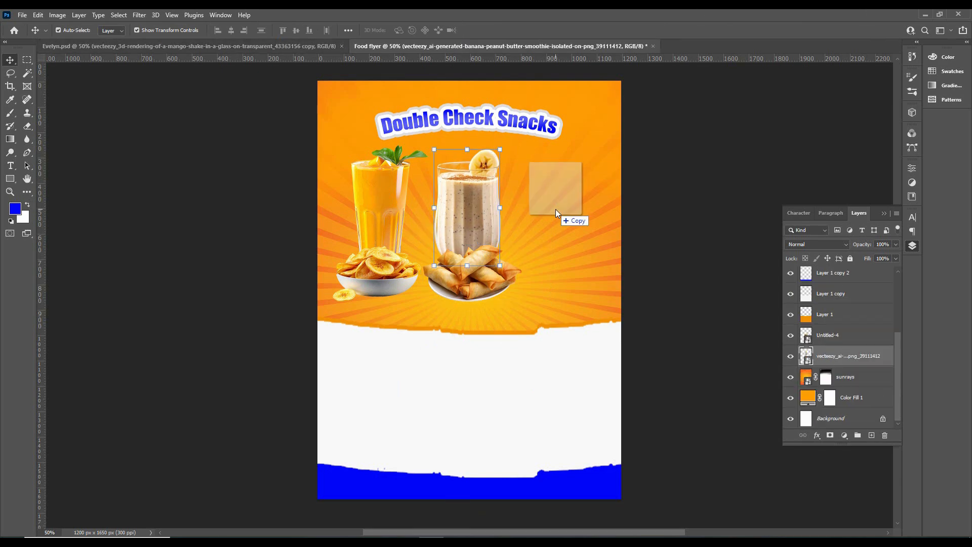
# Place the purple drink image, scale it to about 85% and position it to the right of the smoothie
pyautogui.moveTo(555, 209); pyautogui.dragTo(555, 208)
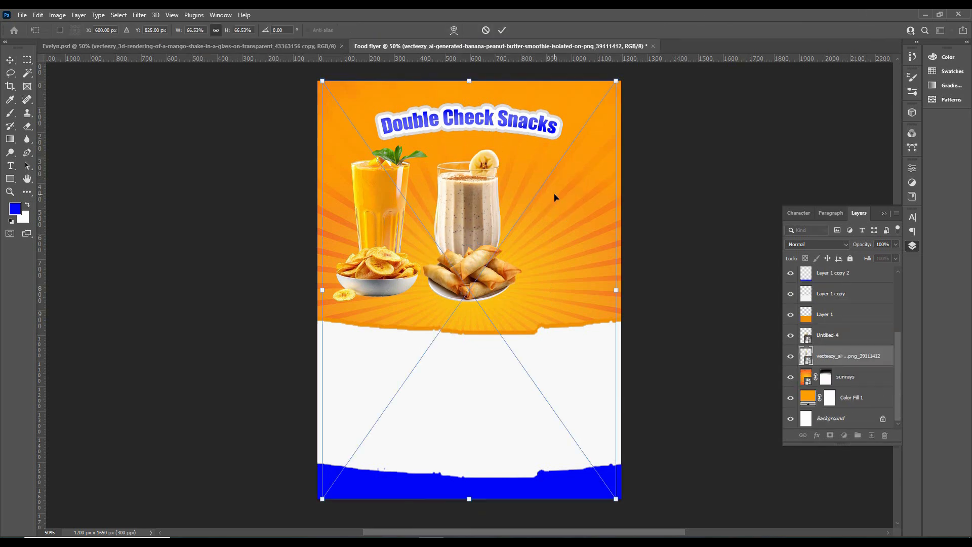
pyautogui.moveTo(481, 196); pyautogui.dragTo(567, 201)
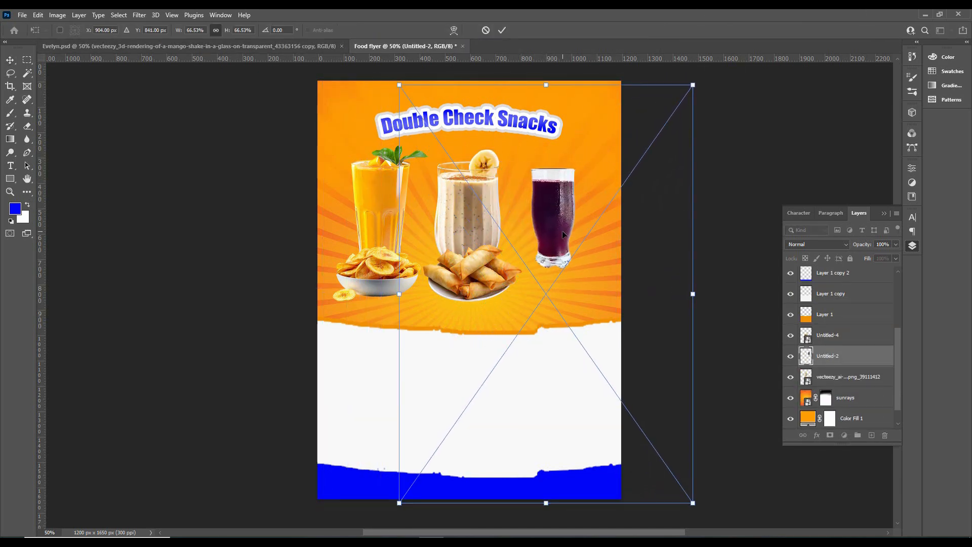
pyautogui.keyDown('alt'); pyautogui.moveTo(693, 85); pyautogui.dragTo(707, 65); pyautogui.keyUp('alt')
pyautogui.moveTo(570, 173); pyautogui.dragTo(574, 183)
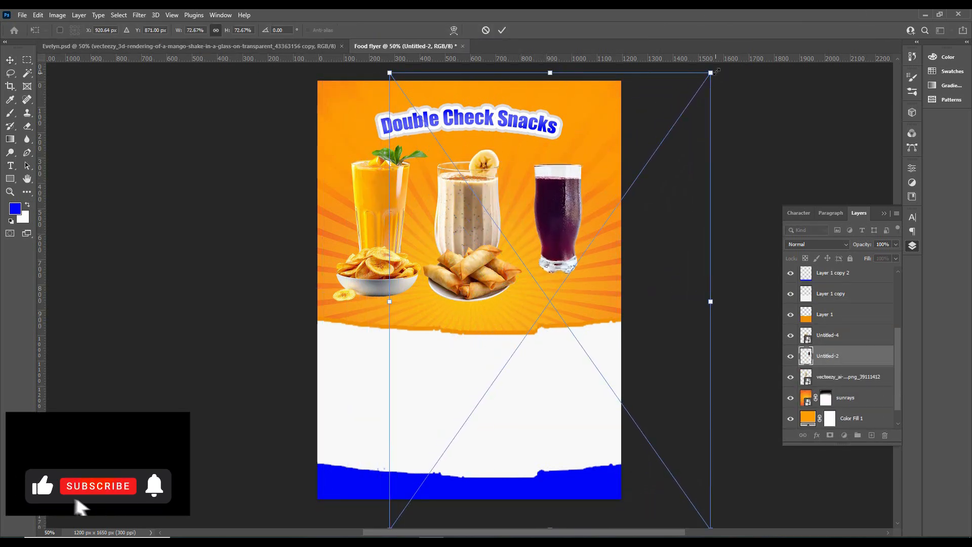
pyautogui.keyDown('alt'); pyautogui.moveTo(712, 303); pyautogui.dragTo(738, 302); pyautogui.keyUp('alt')
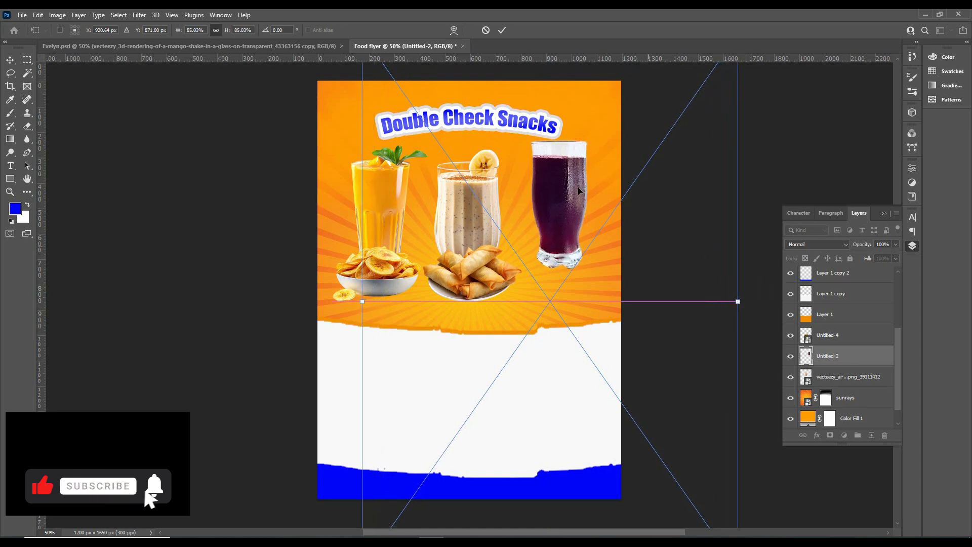
pyautogui.moveTo(577, 192); pyautogui.dragTo(578, 209)
pyautogui.click(500, 31)
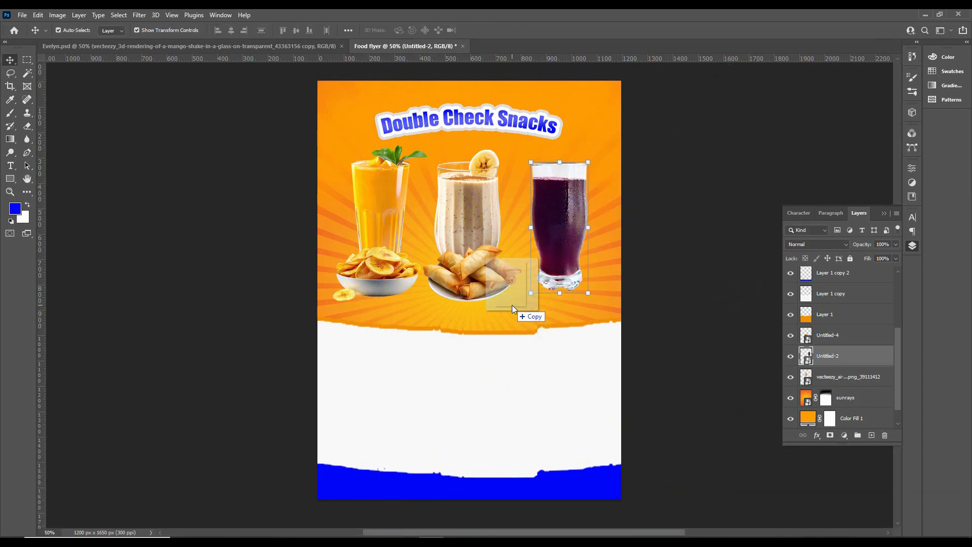
# Place the chin chin bowl image, scale it down slightly and position it in front of the purple drink's base
pyautogui.moveTo(511, 305); pyautogui.dragTo(513, 304)
pyautogui.moveTo(526, 235); pyautogui.dragTo(627, 263)
pyautogui.moveTo(665, 304); pyautogui.dragTo(663, 298)
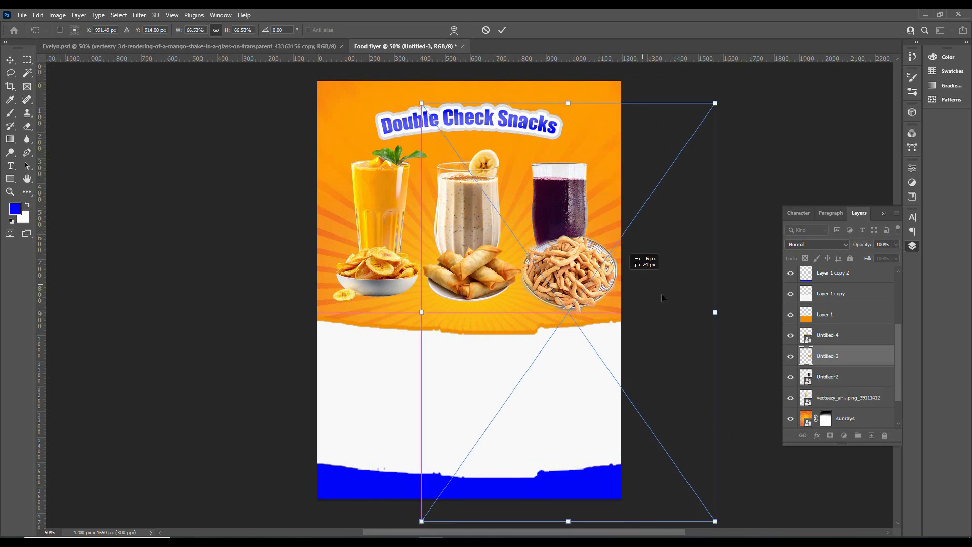
pyautogui.moveTo(719, 313); pyautogui.dragTo(708, 313)
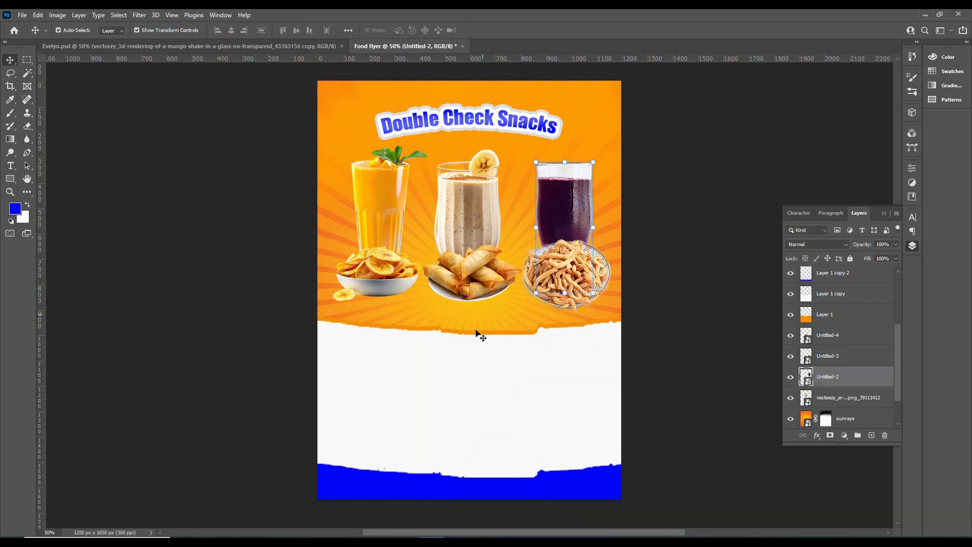
# Paste the two-line tagline "Healthy Snacking for a Healhty Life / Nutrient Dense, Delicious & Convenient" below the food images
pyautogui.click(460, 361)
pyautogui.press('t')
pyautogui.click(400, 306)
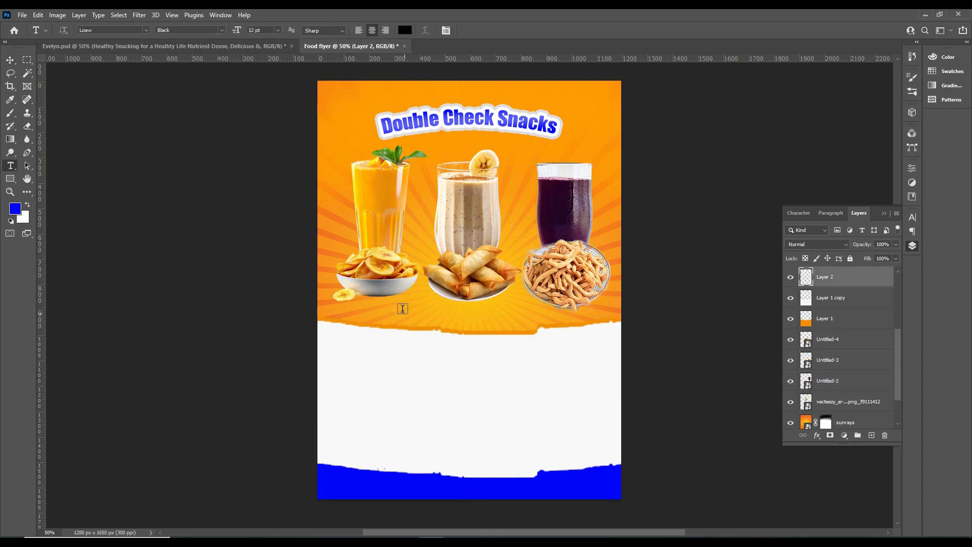
pyautogui.write('Healthy Snacking for a Healthy Life Nutrient Dense, Delicious & Convenient')
pyautogui.click(482, 29)
pyautogui.press('v')
# Scale the tagline to about 81% and centre it just above the white area
pyautogui.moveTo(333, 315); pyautogui.dragTo(401, 318)
pyautogui.moveTo(588, 300); pyautogui.dragTo(548, 307)
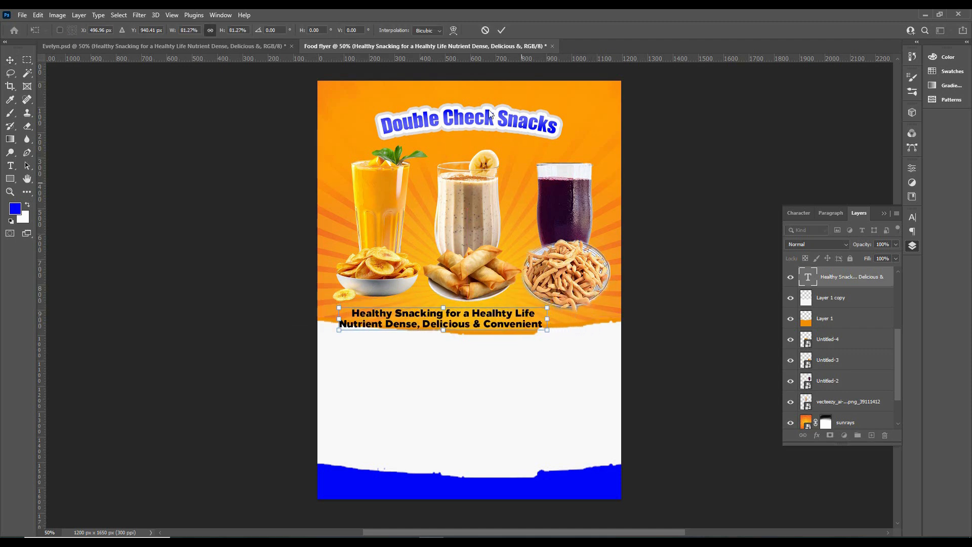
pyautogui.press('Return')
pyautogui.moveTo(443, 318); pyautogui.dragTo(465, 313)
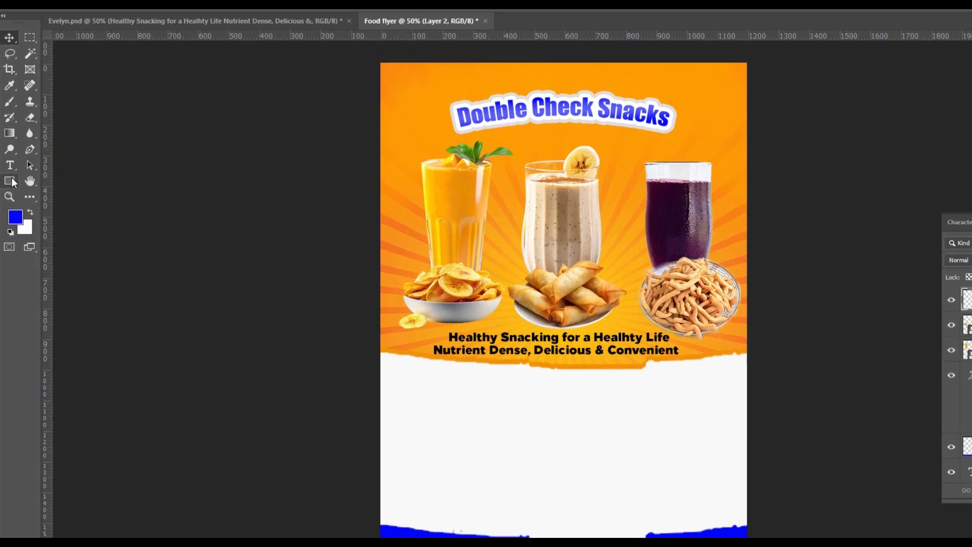
# Draw a rectangle about 329 x 71 px at the white area's upper left and fill it with the recently used orange
pyautogui.rightClick(10, 178)
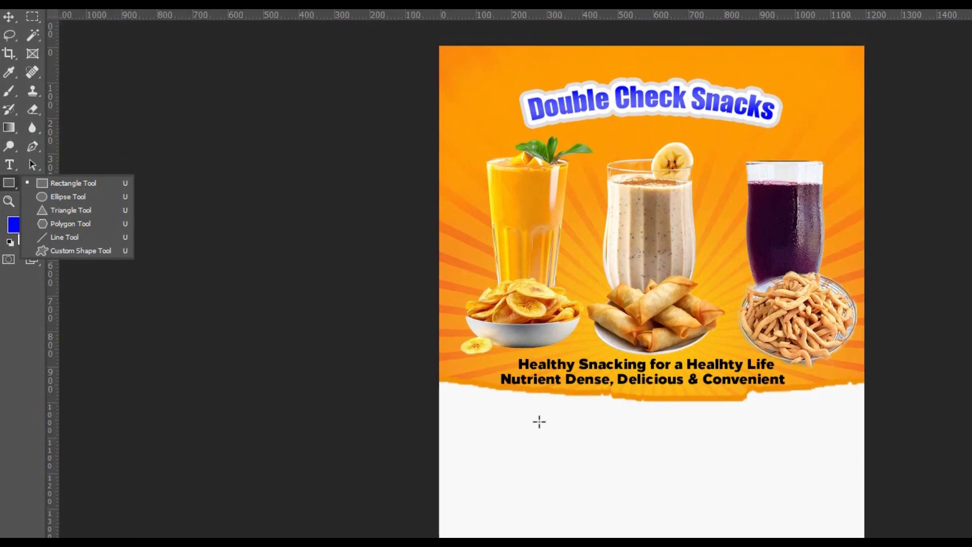
pyautogui.click(74, 183)
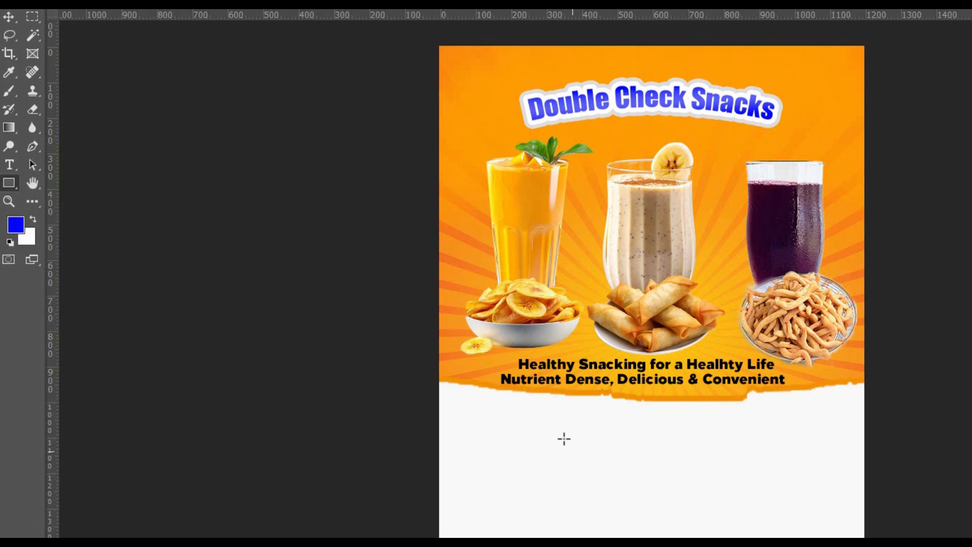
pyautogui.moveTo(503, 410); pyautogui.dragTo(581, 417)
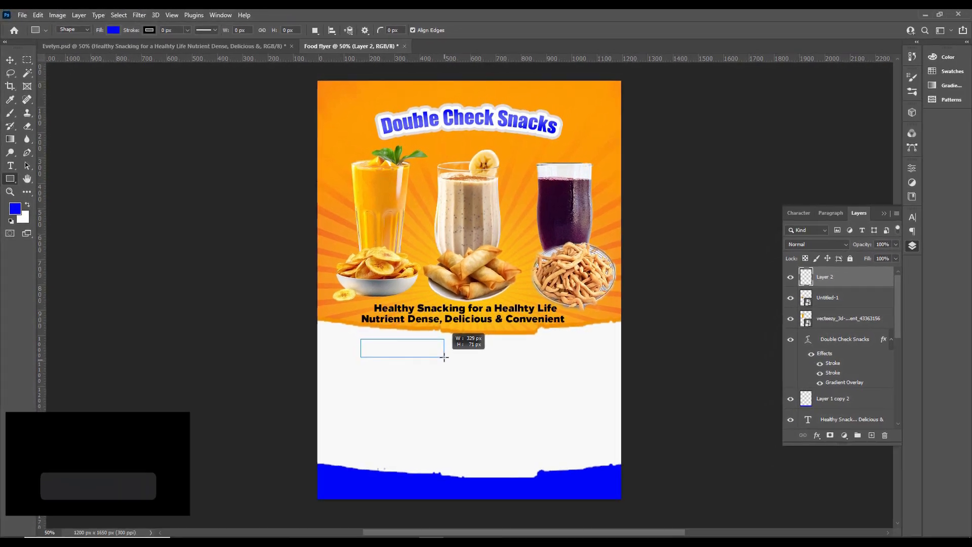
pyautogui.moveTo(444, 357); pyautogui.dragTo(444, 357)
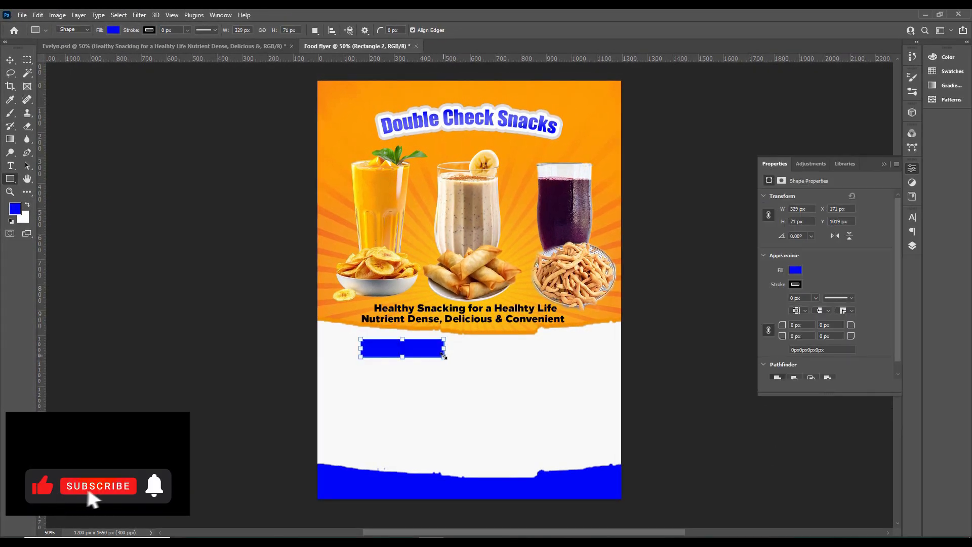
pyautogui.click(797, 272)
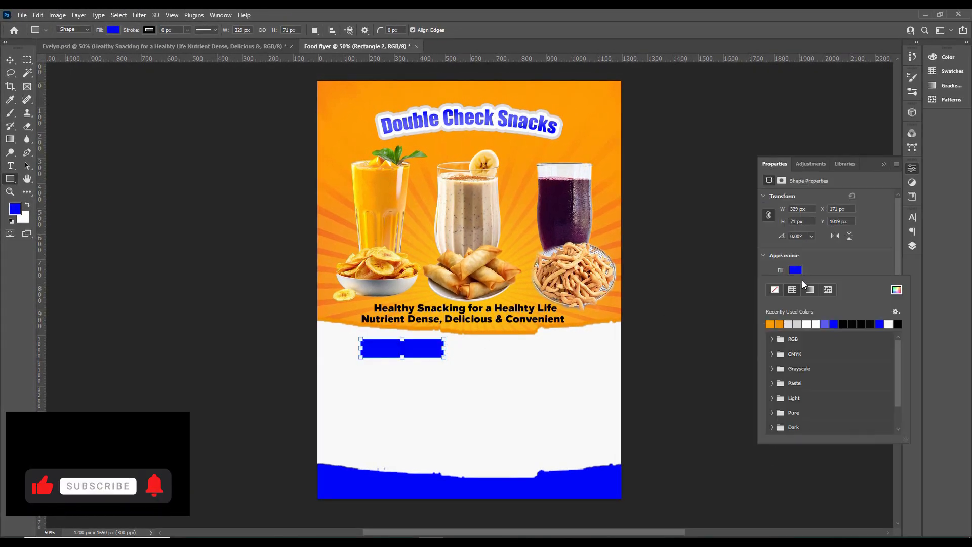
pyautogui.click(770, 324)
# Duplicate the orange rectangle to its right and position the pair evenly across the white area
pyautogui.press('v')
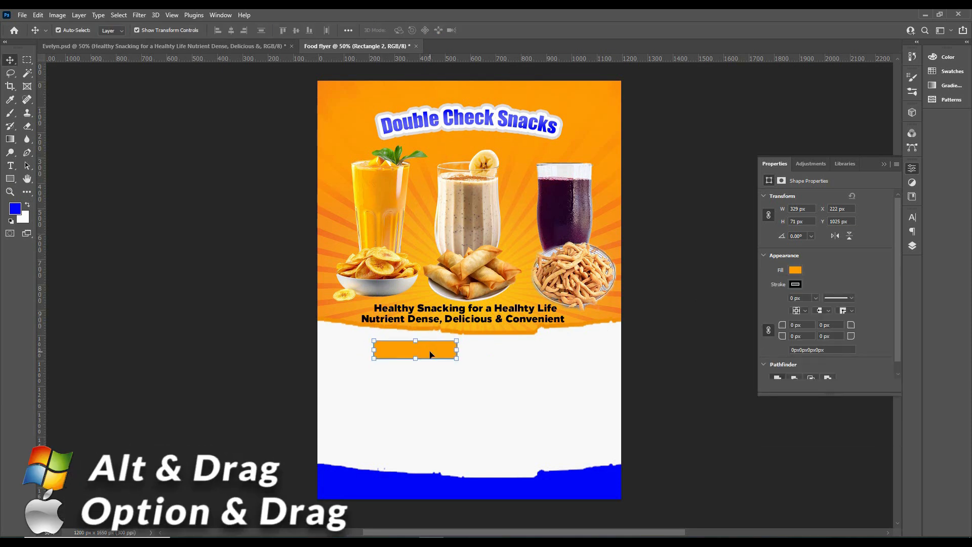
pyautogui.moveTo(400, 350); pyautogui.dragTo(515, 352)
pyautogui.keyDown('shift'); pyautogui.click(448, 352); pyautogui.keyUp('shift')
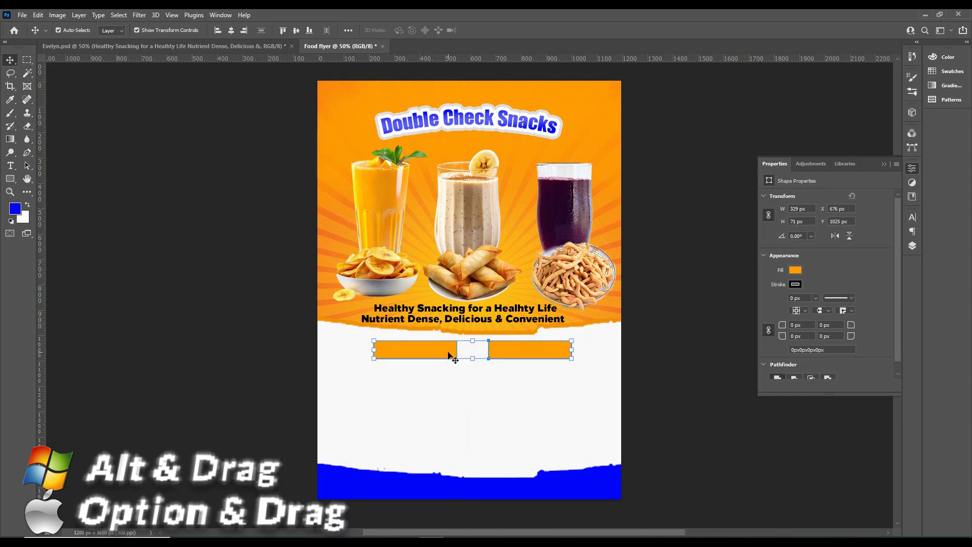
pyautogui.moveTo(448, 351); pyautogui.dragTo(445, 352)
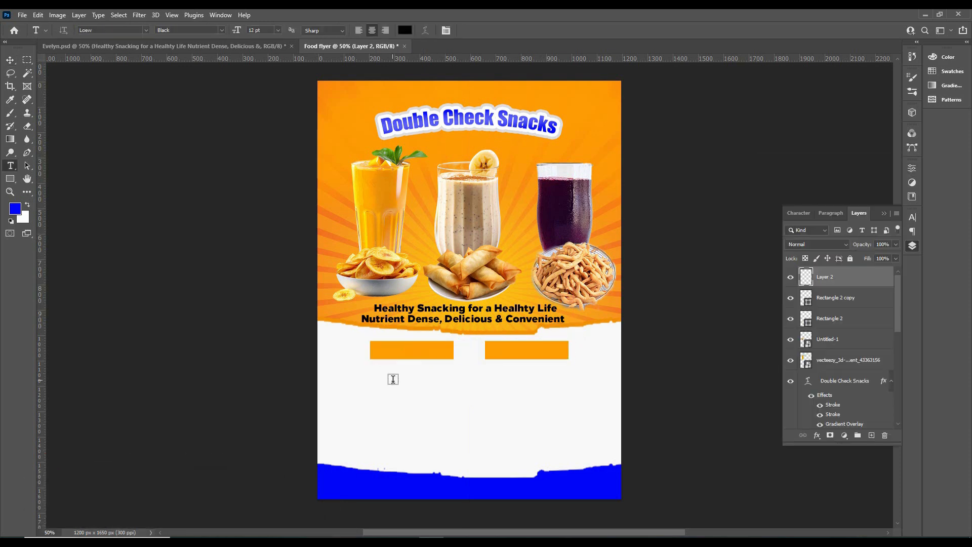
# Add the text "Drinks" and position it on the left orange rectangle
pyautogui.click(394, 379)
pyautogui.write('dR')
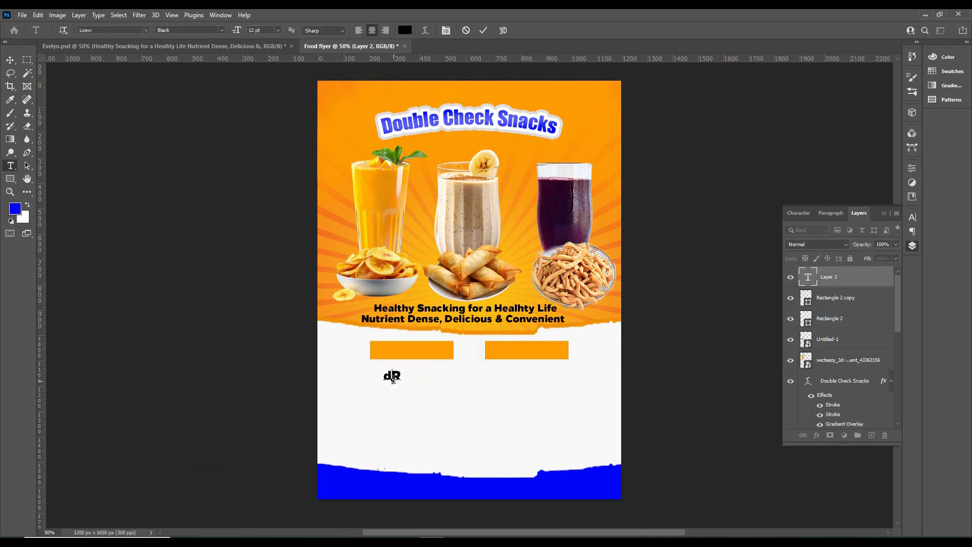
pyautogui.click(484, 31)
pyautogui.press('v')
pyautogui.moveTo(392, 375); pyautogui.dragTo(404, 349)
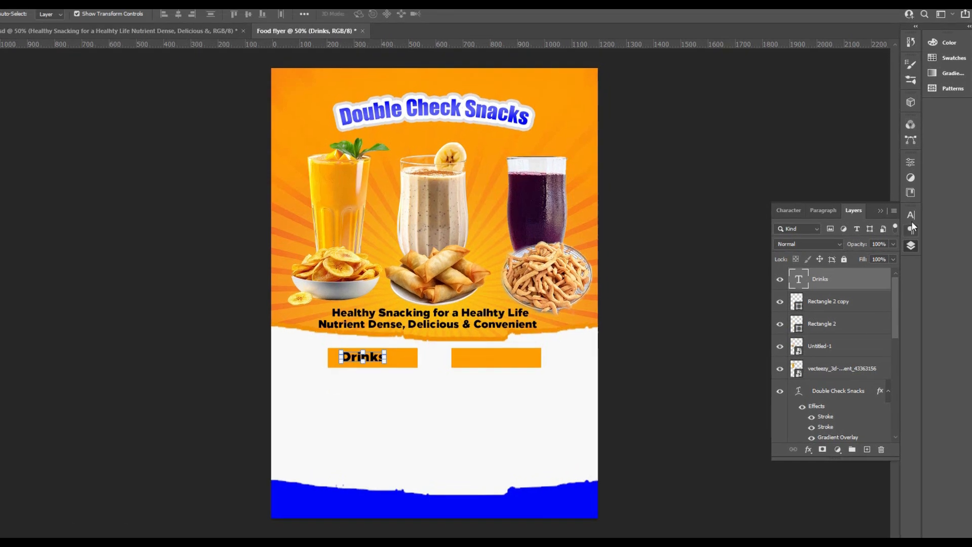
# Set the "Drinks" text's font to Blacksword
pyautogui.click(911, 219)
pyautogui.click(845, 227)
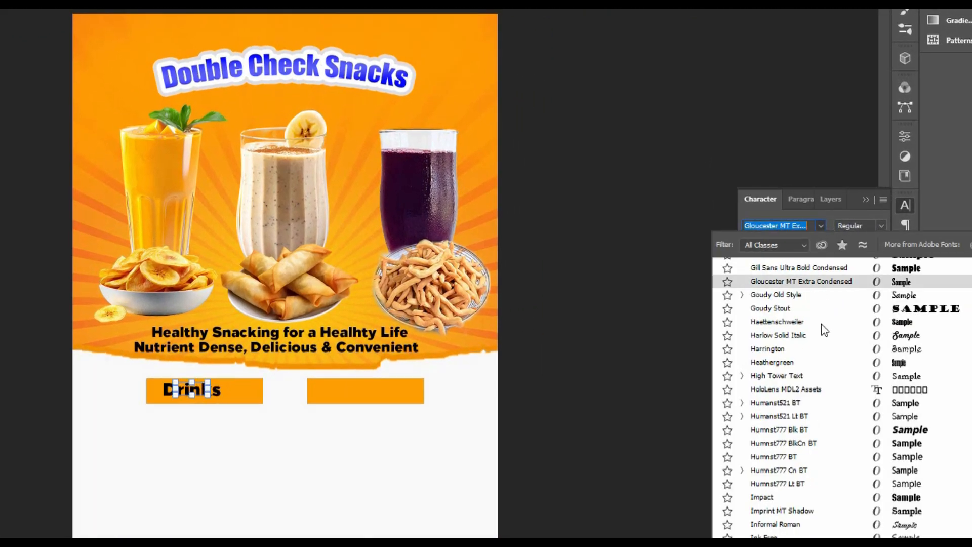
pyautogui.write('Roboto')
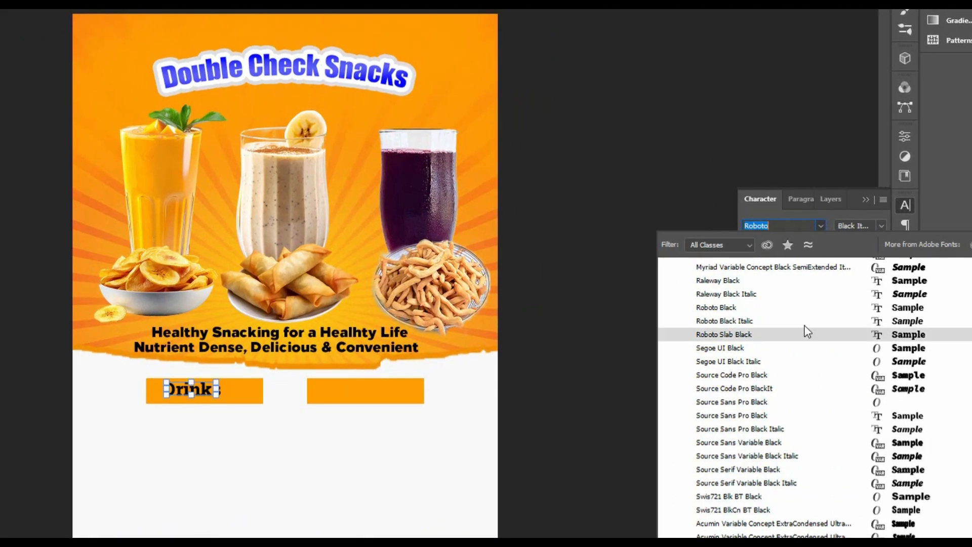
pyautogui.write('bla')
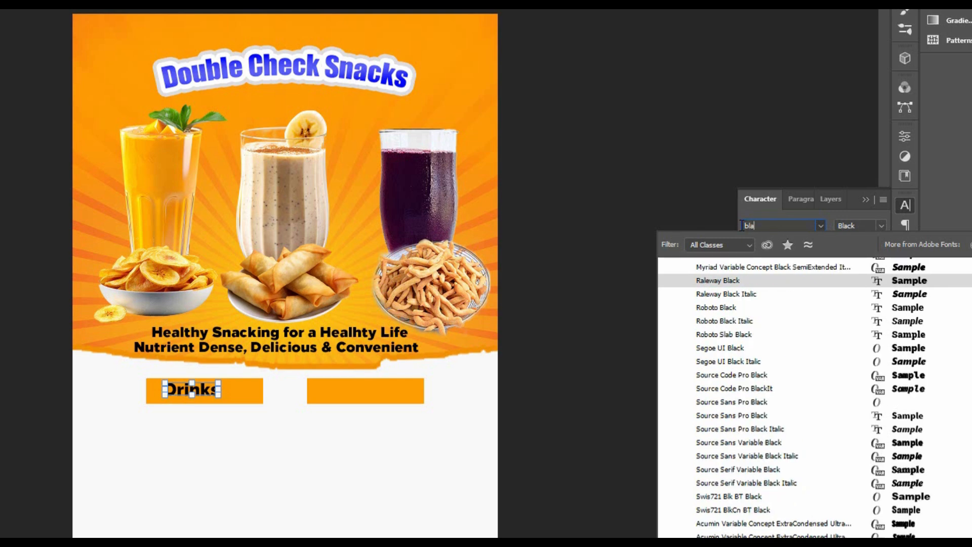
pyautogui.write('cks')
pyautogui.press('Return')
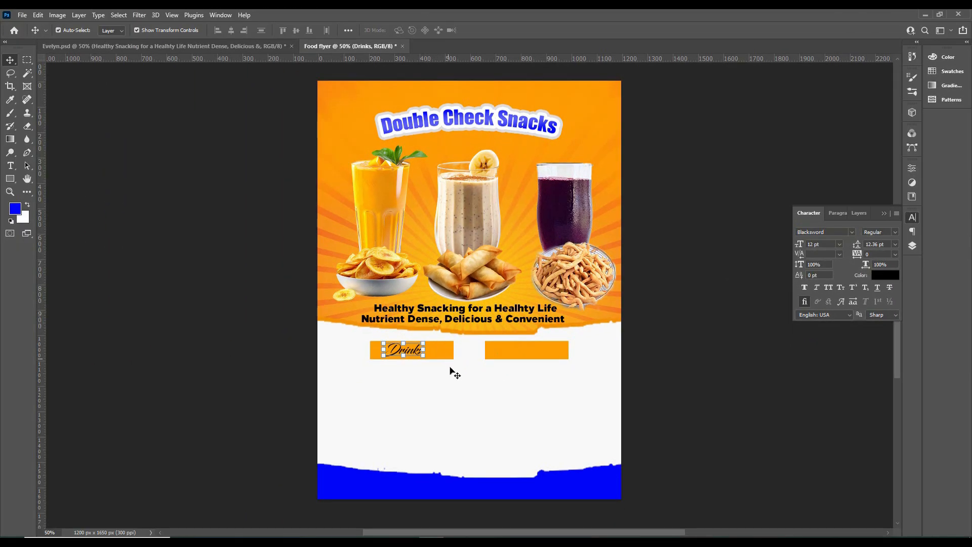
# Enlarge the "Drinks" text to about 14.78 pt and centre it on its orange rectangle
pyautogui.click(258, 415)
pyautogui.click(214, 392)
pyautogui.hotkey('ctrl', 't')
pyautogui.moveTo(424, 341); pyautogui.dragTo(433, 336)
pyautogui.moveTo(412, 352); pyautogui.dragTo(415, 357)
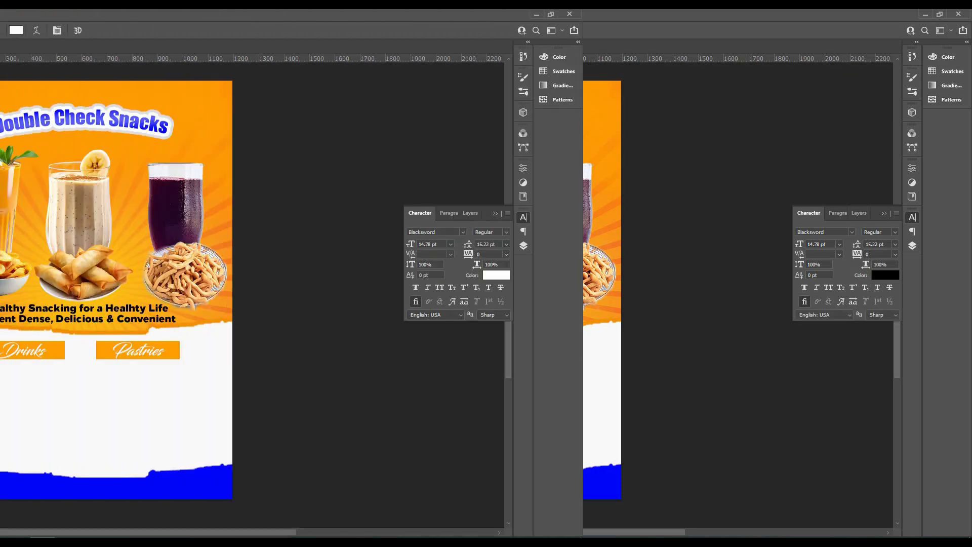
# Paste the list Sobolo, Pineapple Juice, Millet Drink, Banana Shake below the Drinks label and set its leading to 22 pt
pyautogui.write('Sobolo Pineapple Juice Millet Drink Banana Shake')
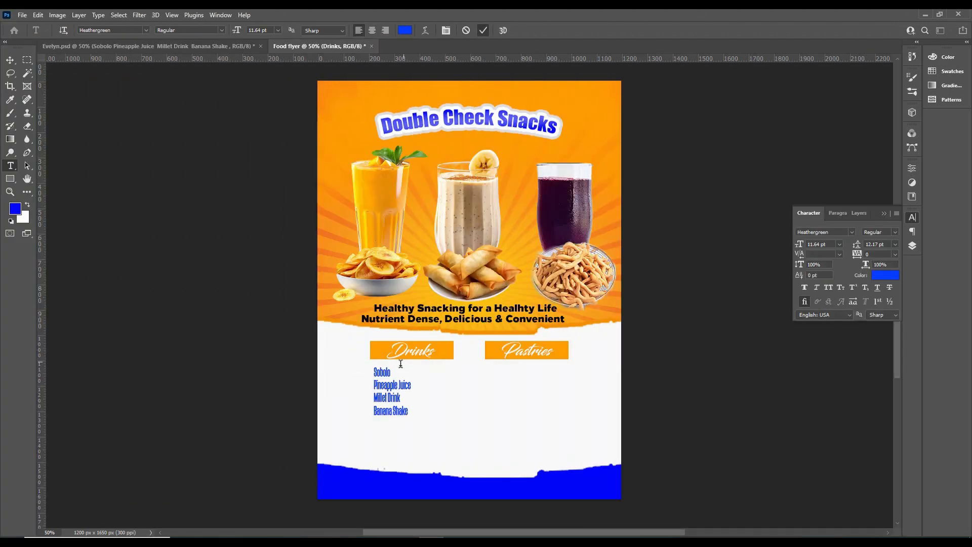
pyautogui.click(391, 387)
pyautogui.hotkey('ctrl', 'a')
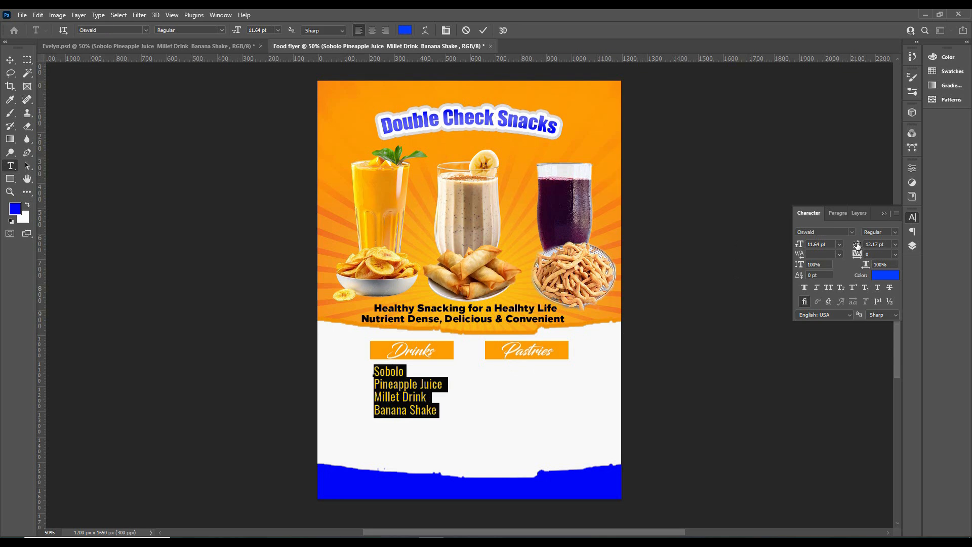
pyautogui.moveTo(857, 246); pyautogui.dragTo(862, 248)
pyautogui.click(483, 30)
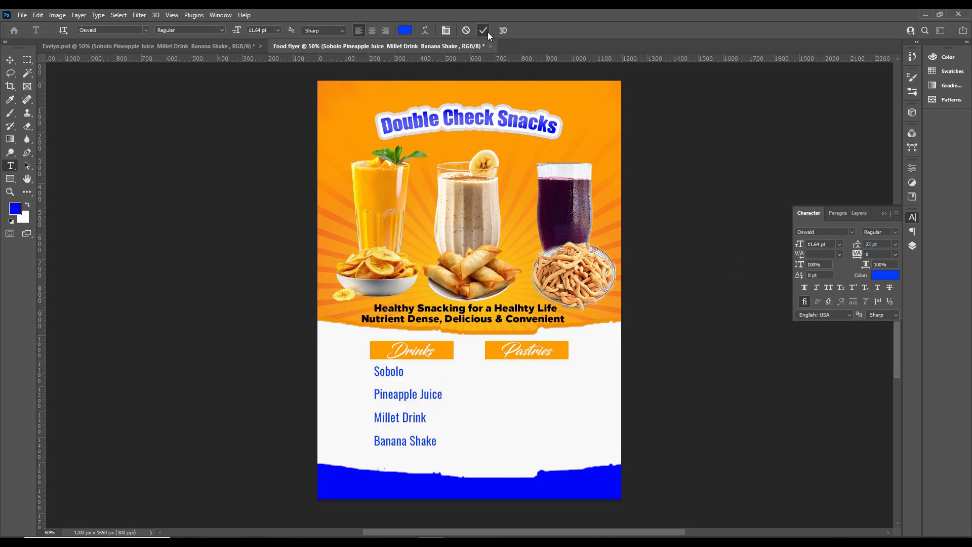
# Stretch the drinks list's width to about 192% and set its leading to 13 pt
pyautogui.hotkey('ctrl', 't')
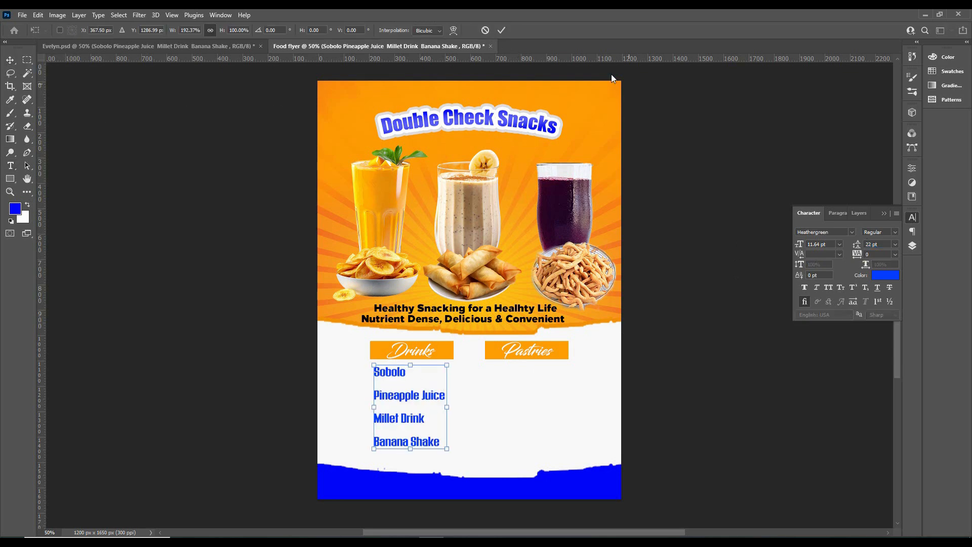
pyautogui.press('Return')
pyautogui.moveTo(858, 245); pyautogui.dragTo(856, 246)
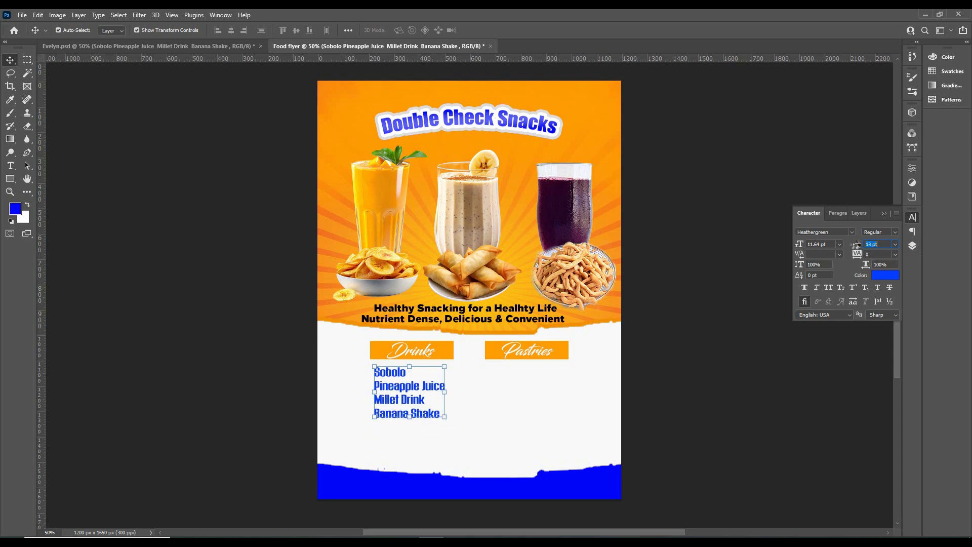
# Stretch the drinks list taller and slightly wider to fill the space below the Drinks label, at about 17.93 pt
pyautogui.moveTo(410, 420); pyautogui.dragTo(408, 446)
pyautogui.moveTo(445, 405); pyautogui.dragTo(452, 404)
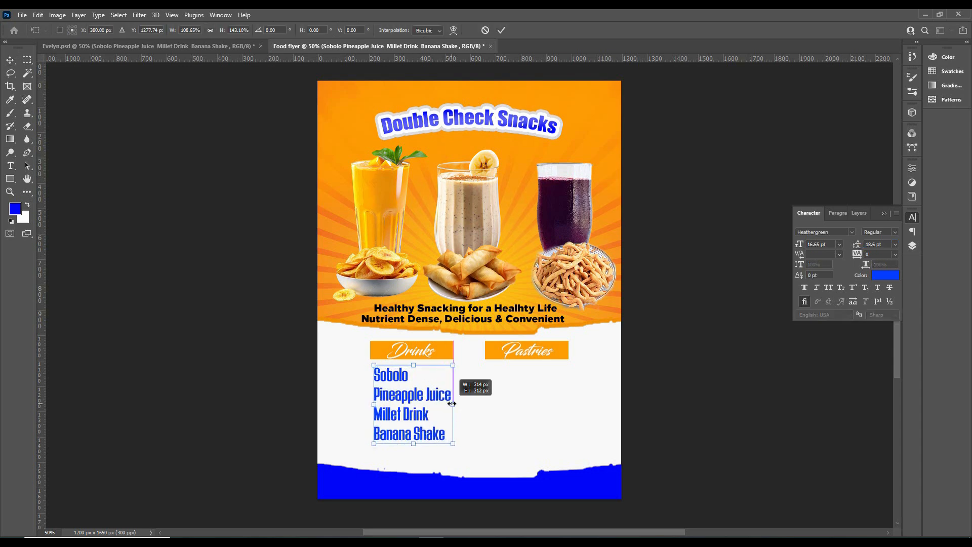
pyautogui.moveTo(413, 446); pyautogui.dragTo(414, 452)
pyautogui.press('Return')
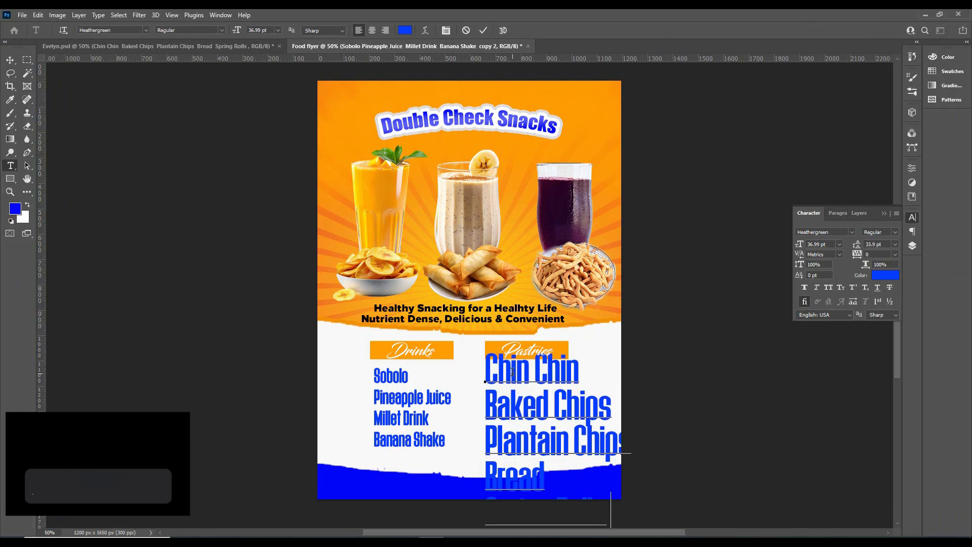
# Add the list Chin Chin, Baked Chips, Plantain Chips, Bread, Spring Rolls below the Pastries label and reduce its text size and leading
pyautogui.click(485, 33)
pyautogui.moveTo(804, 246); pyautogui.dragTo(855, 246)
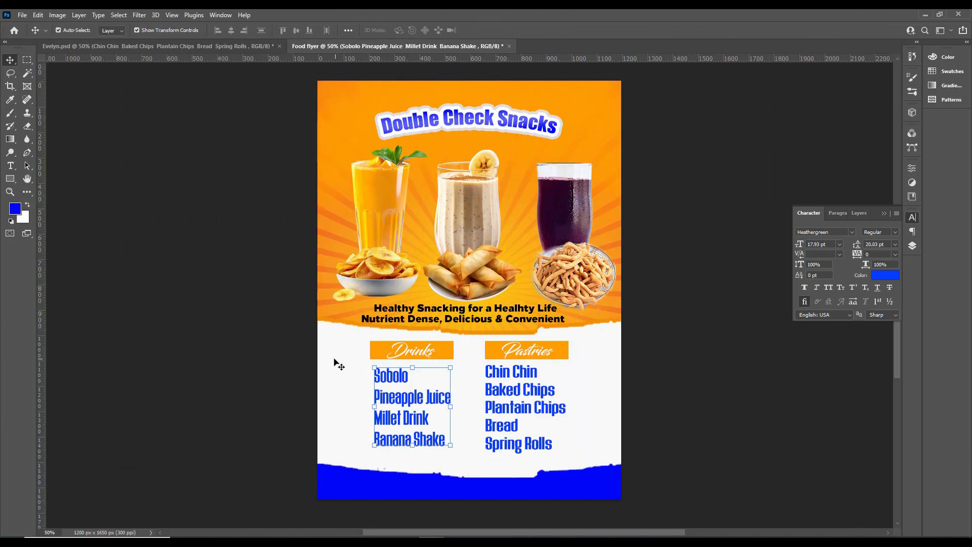
# Place the location pin image from the image folder, scaled to about 4.65%, over the flyer's lower-left blue edge
pyautogui.click(338, 364)
pyautogui.click(924, 15)
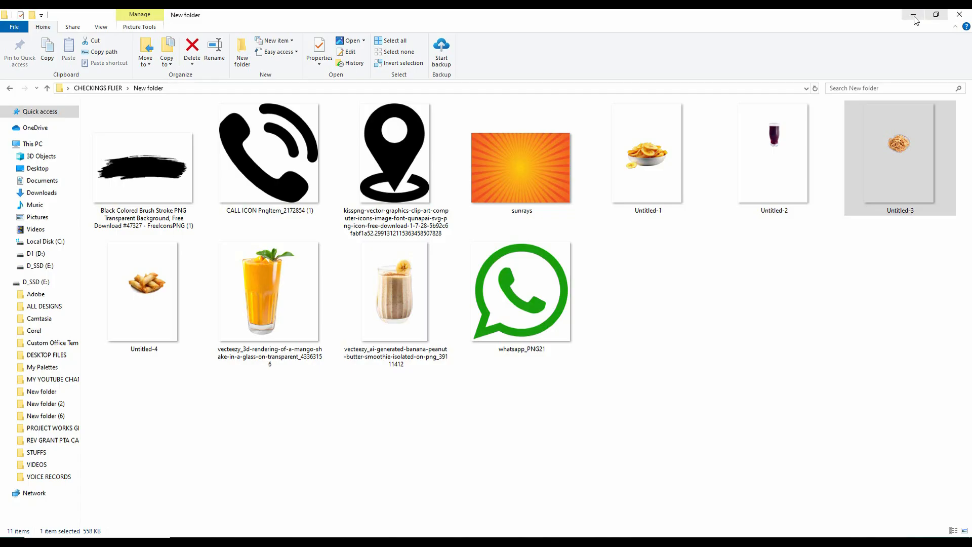
pyautogui.moveTo(390, 195); pyautogui.dragTo(345, 480)
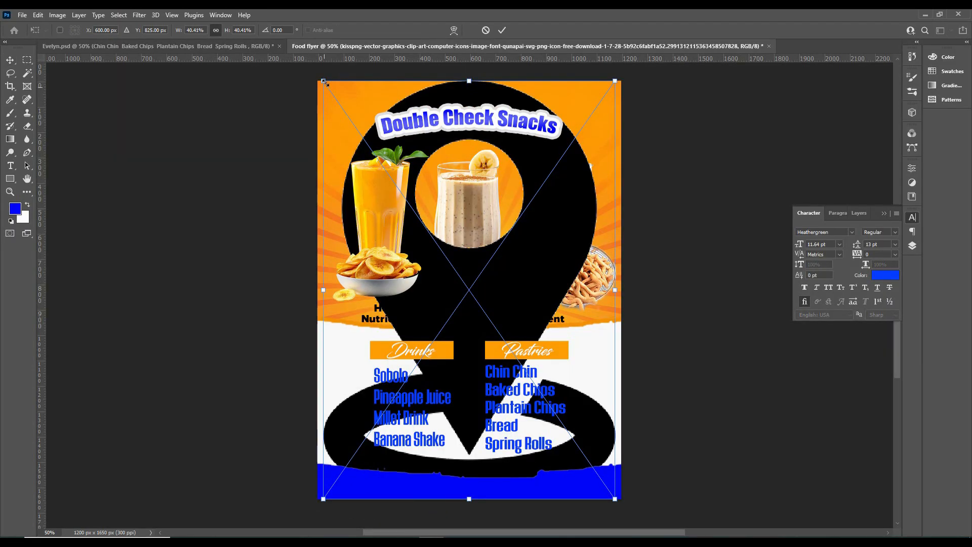
pyautogui.moveTo(322, 81); pyautogui.dragTo(547, 385)
pyautogui.moveTo(579, 433); pyautogui.dragTo(354, 449)
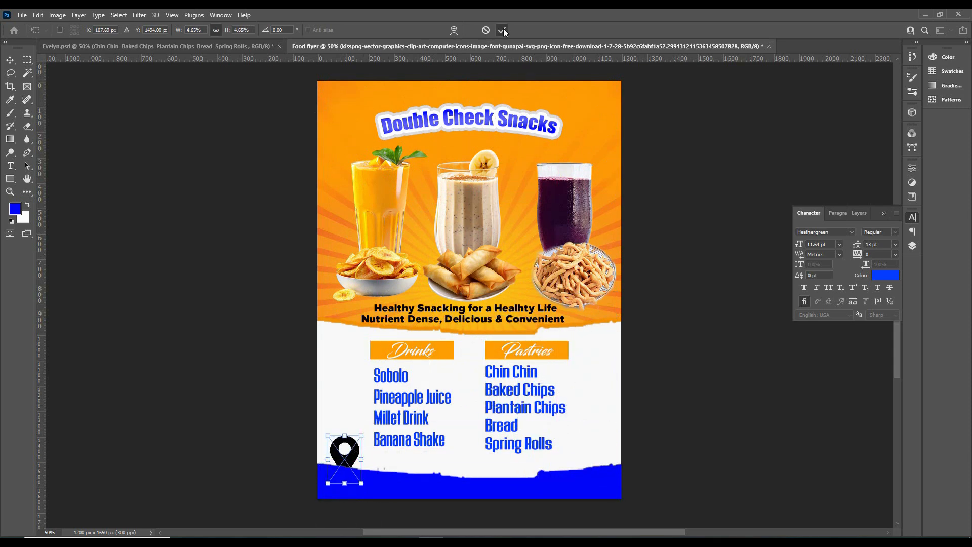
pyautogui.press('Return')
# Move the location pin layer to the top of the layer stack and fill the pin with white
pyautogui.click(911, 246)
pyautogui.scroll(2, 845, 360)
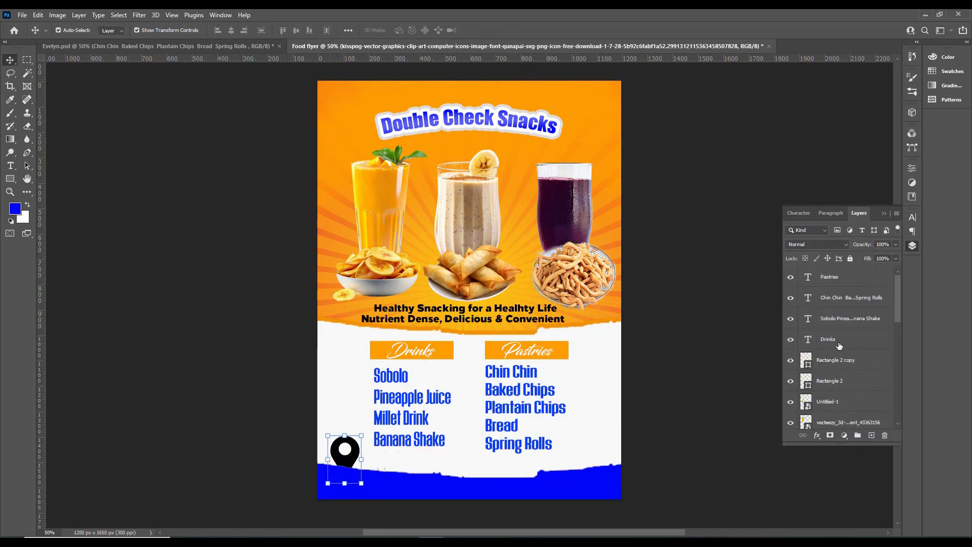
pyautogui.scroll(-6, 841, 357)
pyautogui.moveTo(843, 339); pyautogui.dragTo(847, 276)
pyautogui.hotkey('alt', 'shift', 'BackSpace')
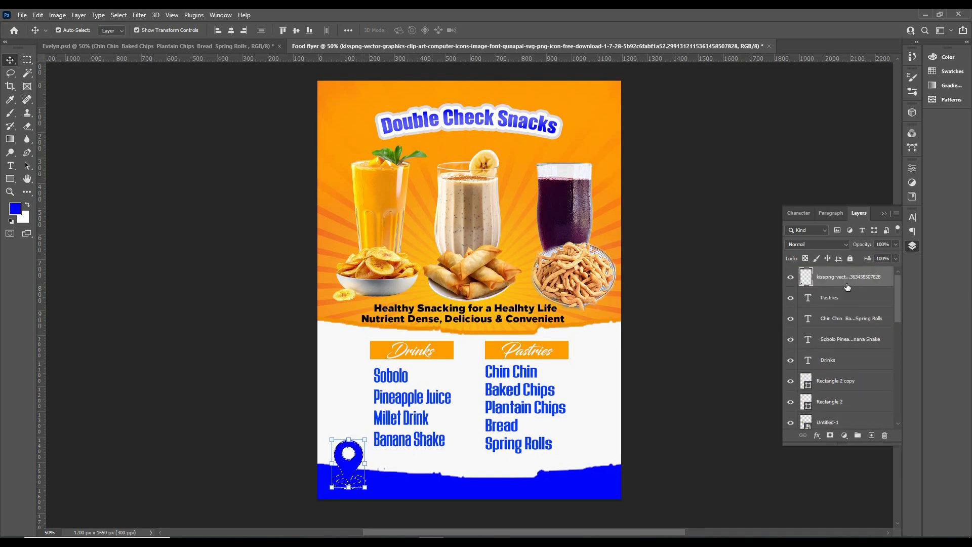
pyautogui.press('x')
pyautogui.hotkey('alt', 'shift', 'BackSpace')
# Scale the location pin to about 48.64%, move it onto the blue footer band and recolour it orange
pyautogui.hotkey('ctrl', 't')
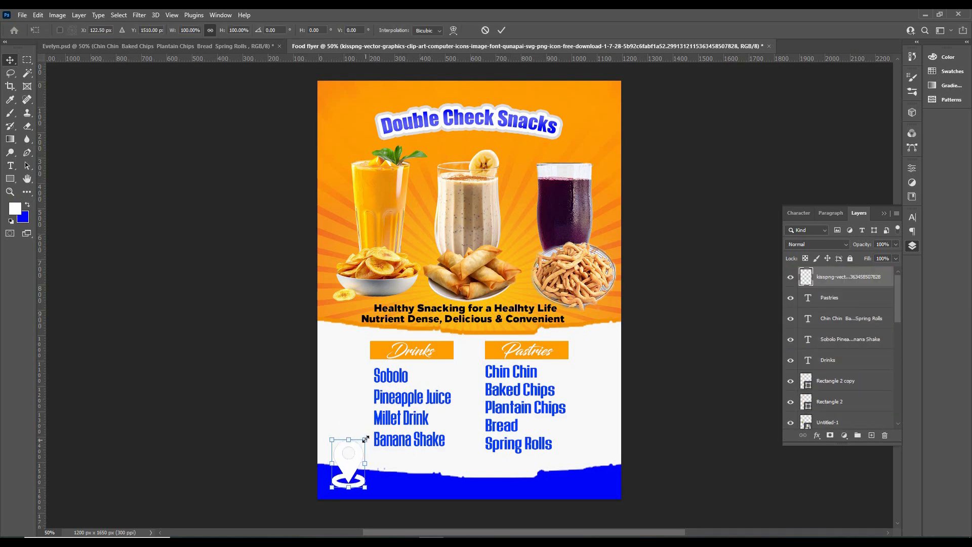
pyautogui.moveTo(365, 439); pyautogui.dragTo(340, 480)
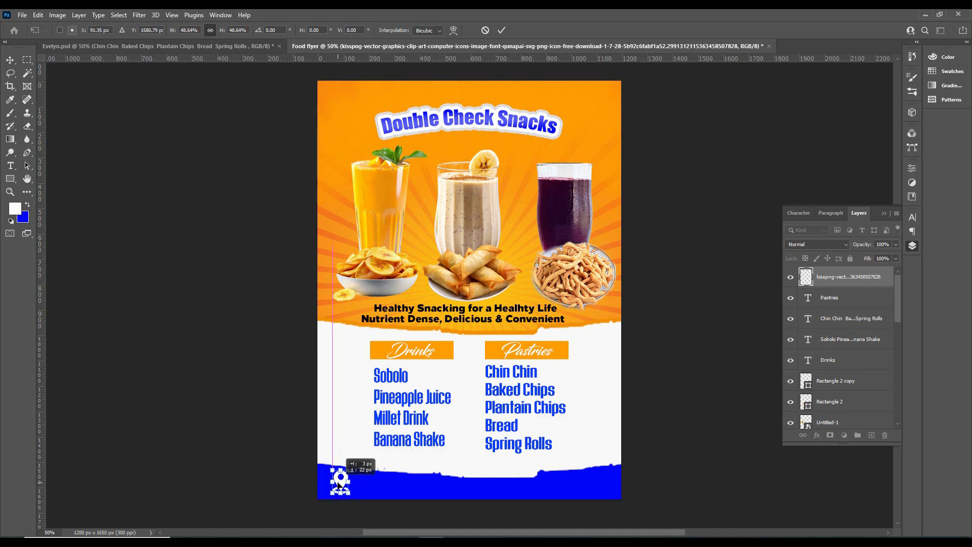
pyautogui.click(597, 313)
# Add the orange text "Teshie & Kasoa" beside the location pin on the blue footer band
pyautogui.press('t')
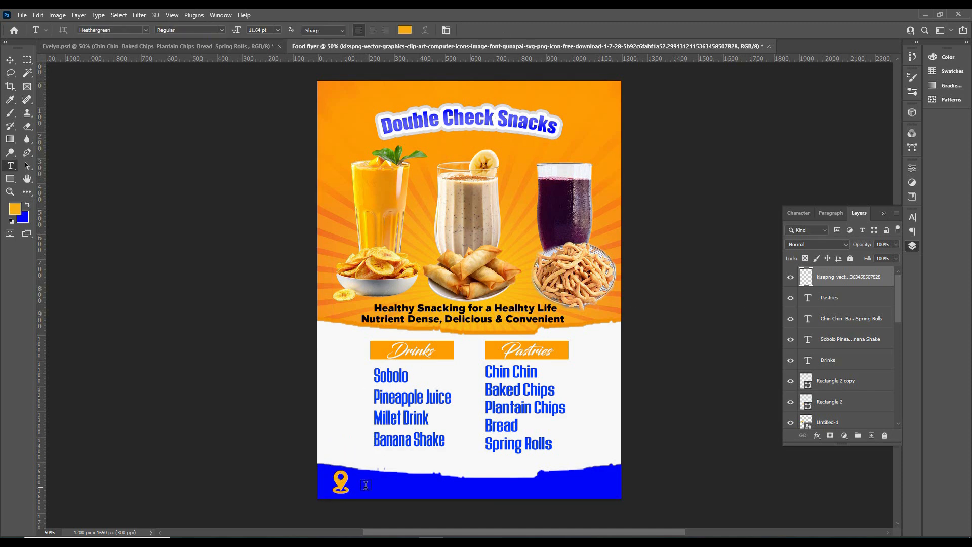
pyautogui.click(365, 488)
pyautogui.click(373, 484)
pyautogui.hotkey('ctrl', 'a')
pyautogui.write('Tesh')
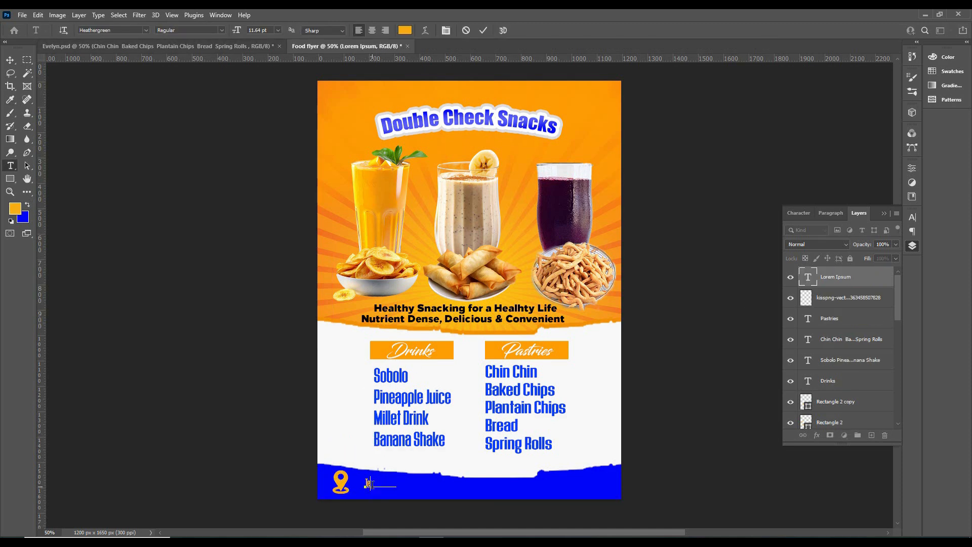
pyautogui.write('ie')
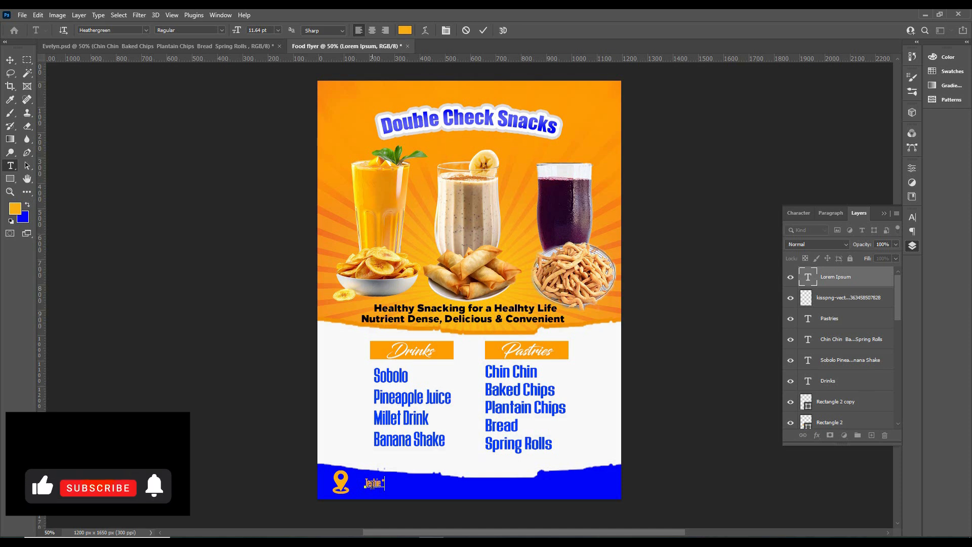
pyautogui.write(' & Kasoa')
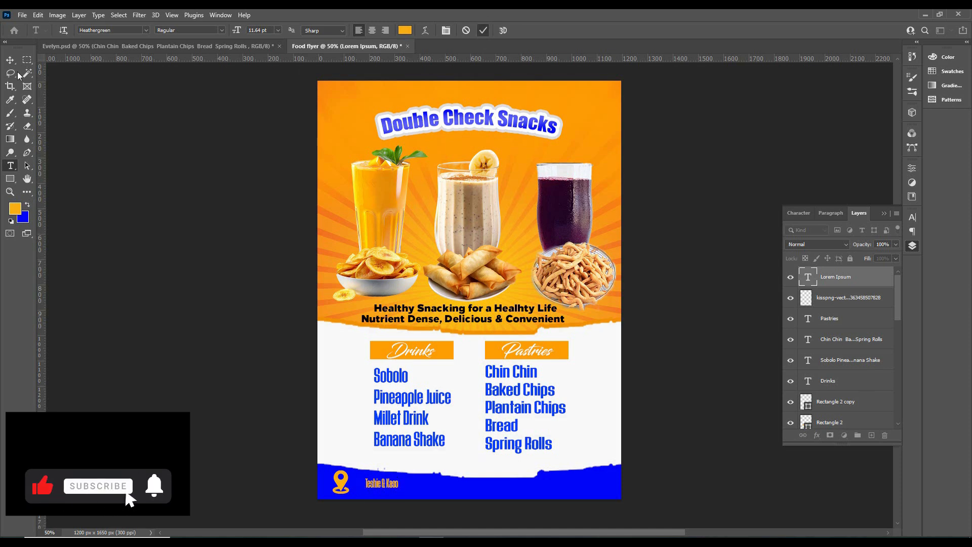
pyautogui.click(483, 31)
pyautogui.press('v')
# Place the WhatsApp icon image, shrink it onto the blue footer after the location text and colour it orange
pyautogui.click(207, 542)
pyautogui.moveTo(525, 290); pyautogui.dragTo(473, 460)
pyautogui.moveTo(621, 138); pyautogui.dragTo(480, 487)
pyautogui.press('Return')
pyautogui.click(859, 213)
# Place the call icon image, shrink it next to the WhatsApp icon on the footer and recolour it orange
pyautogui.click(207, 541)
pyautogui.moveTo(282, 176); pyautogui.dragTo(456, 502)
pyautogui.moveTo(625, 136); pyautogui.dragTo(351, 409)
pyautogui.moveTo(470, 475); pyautogui.dragTo(508, 487)
pyautogui.click(502, 30)
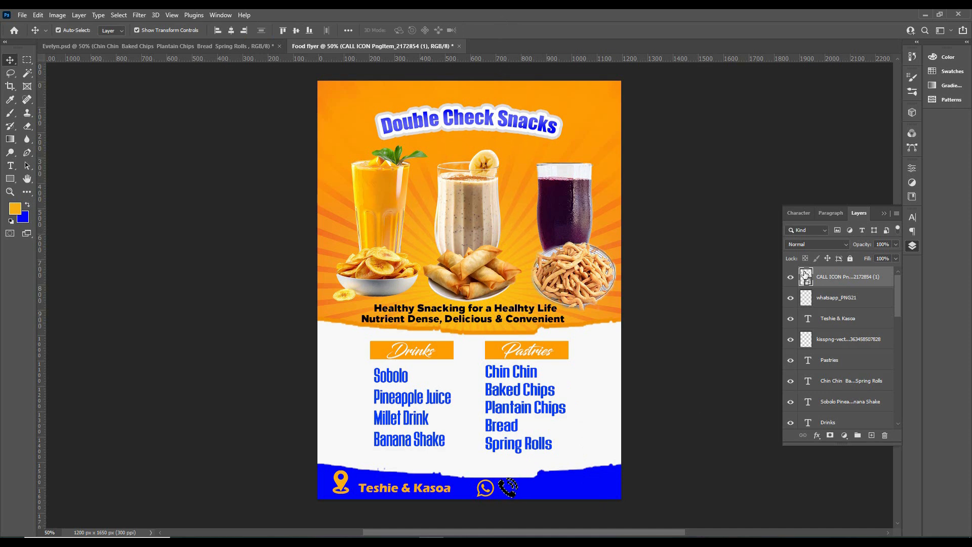
pyautogui.rightClick(805, 275)
pyautogui.click(742, 289)
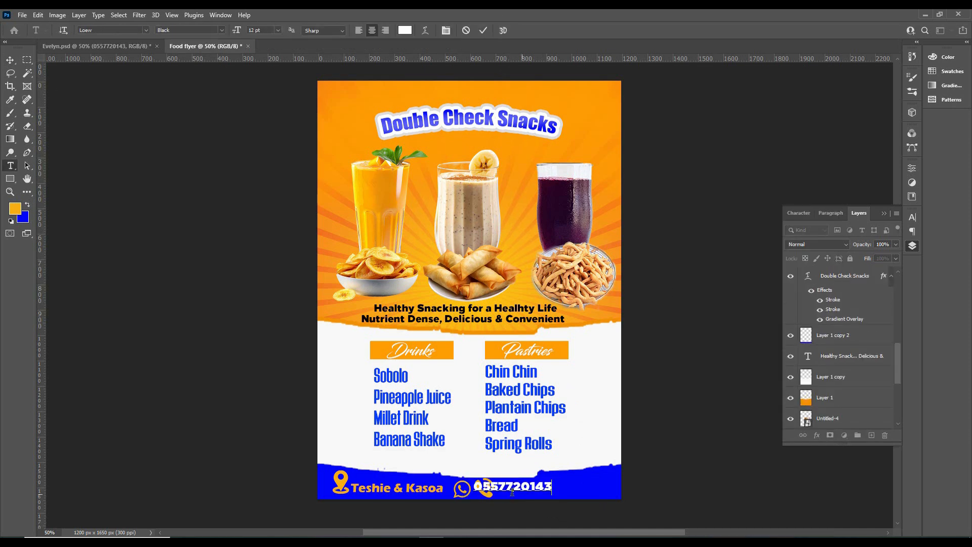
# Position the white phone number beside the call icon and change the "Teshie & Kasoa" text to white
pyautogui.click(484, 30)
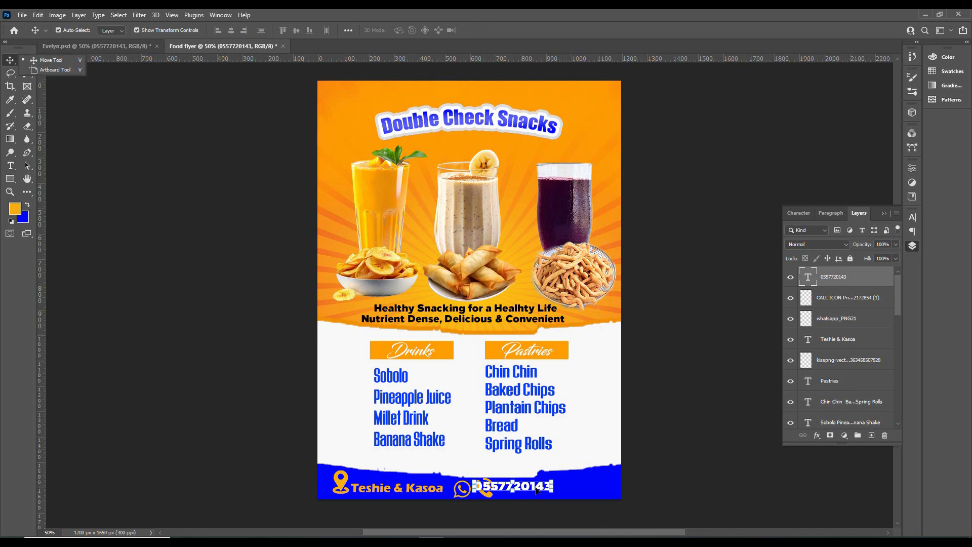
pyautogui.moveTo(537, 490); pyautogui.dragTo(567, 491)
pyautogui.click(400, 487)
pyautogui.click(912, 217)
pyautogui.click(885, 275)
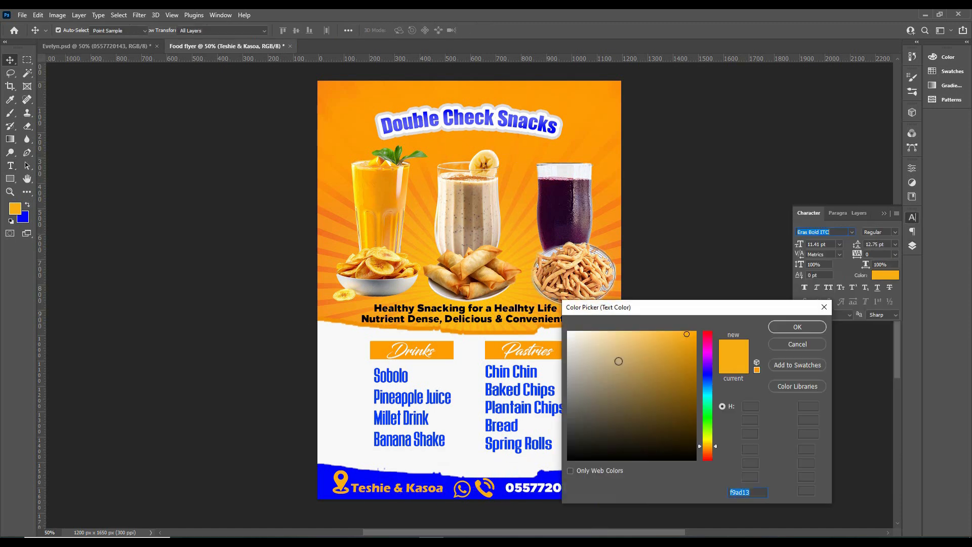
pyautogui.click(798, 325)
pyautogui.click(579, 419)
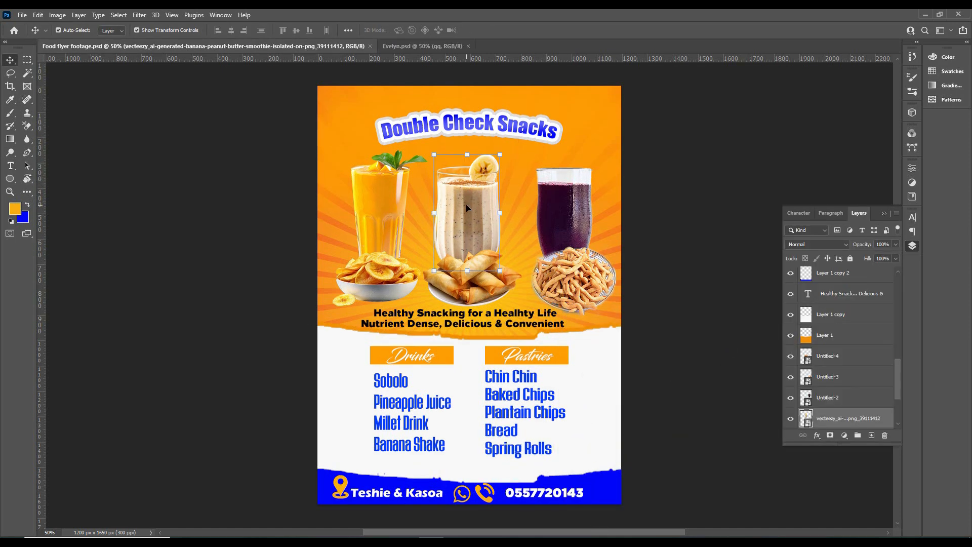
# Duplicate the banana smoothie glass and place the copy tilted clockwise in the flyer's upper-left corner
pyautogui.moveTo(462, 211); pyautogui.dragTo(328, 123)
pyautogui.hotkey('ctrl', 't')
pyautogui.moveTo(404, 117); pyautogui.dragTo(464, 133)
pyautogui.moveTo(376, 162); pyautogui.dragTo(354, 132)
pyautogui.click(502, 30)
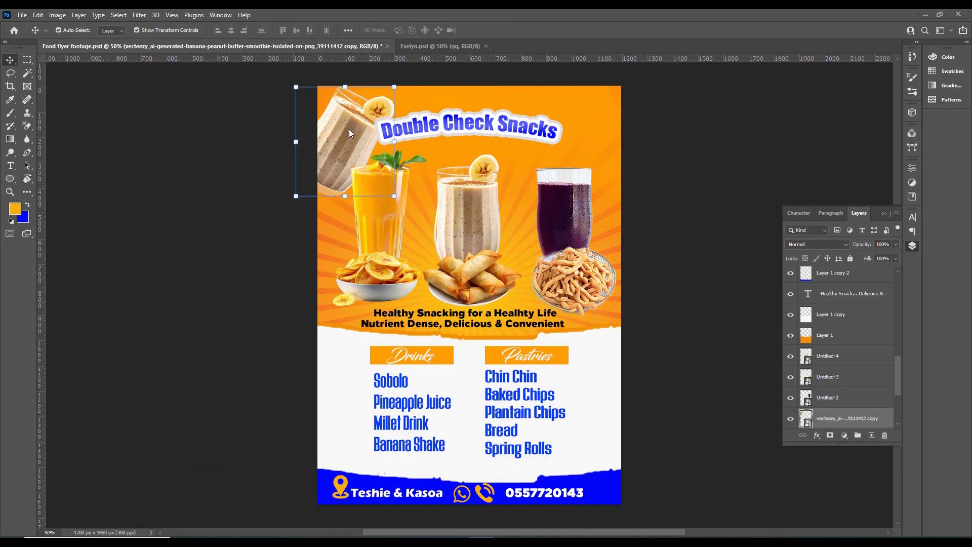
# Move the smoothie copy's layer directly above sunrays, add a layer mask and reduce its opacity to 41%
pyautogui.scroll(-4, 843, 330)
pyautogui.moveTo(836, 338); pyautogui.dragTo(833, 383)
pyautogui.click(830, 435)
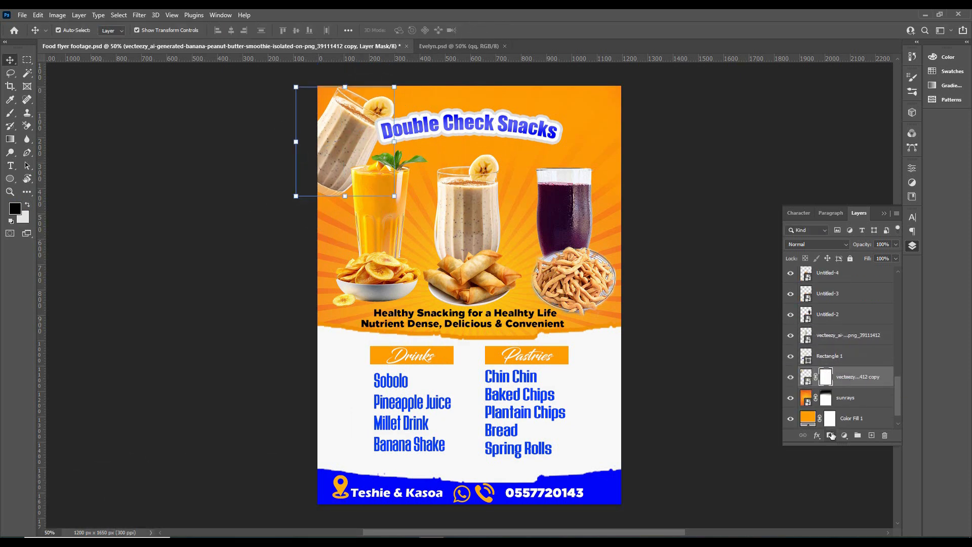
pyautogui.moveTo(854, 245); pyautogui.dragTo(830, 375)
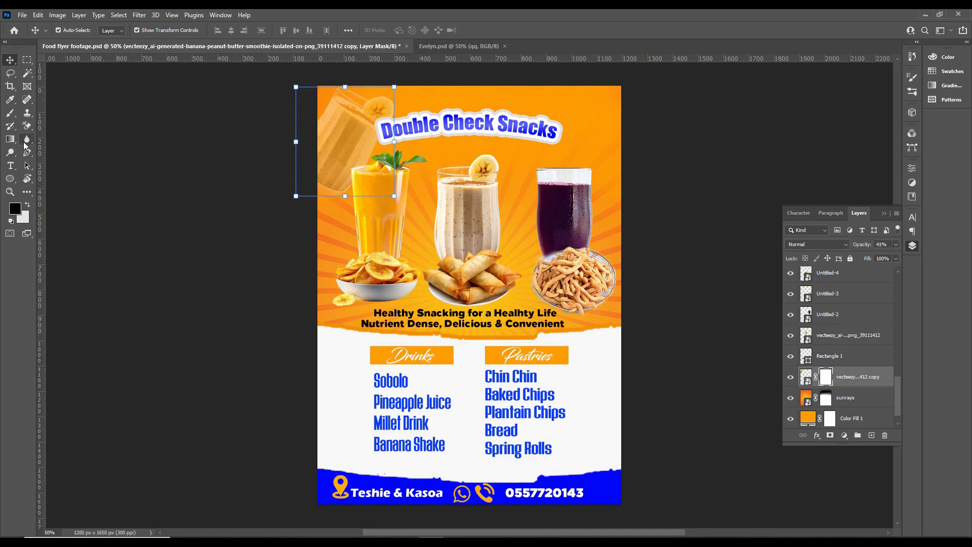
# Fade the lower part of the smoothie copy by painting black on its mask with a 400 px soft brush
pyautogui.click(10, 113)
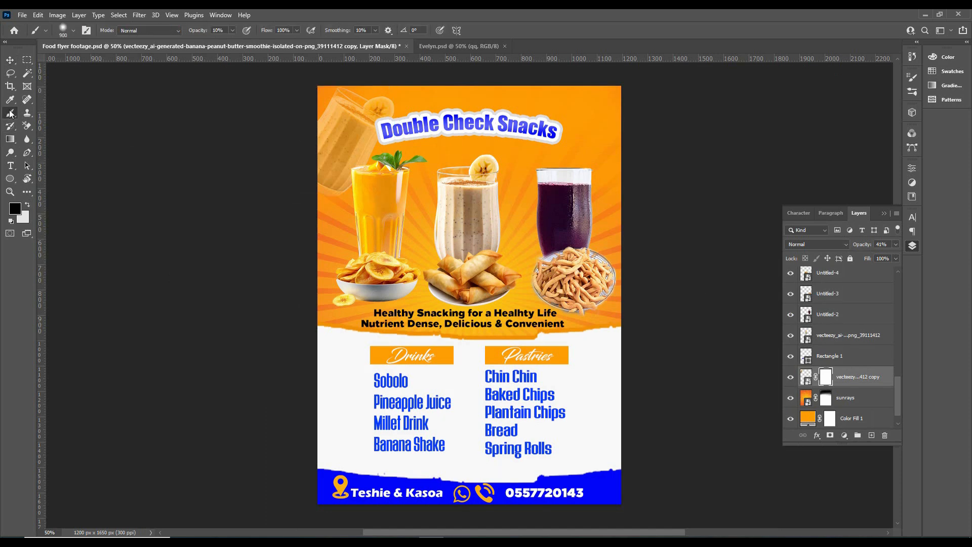
pyautogui.click(63, 29)
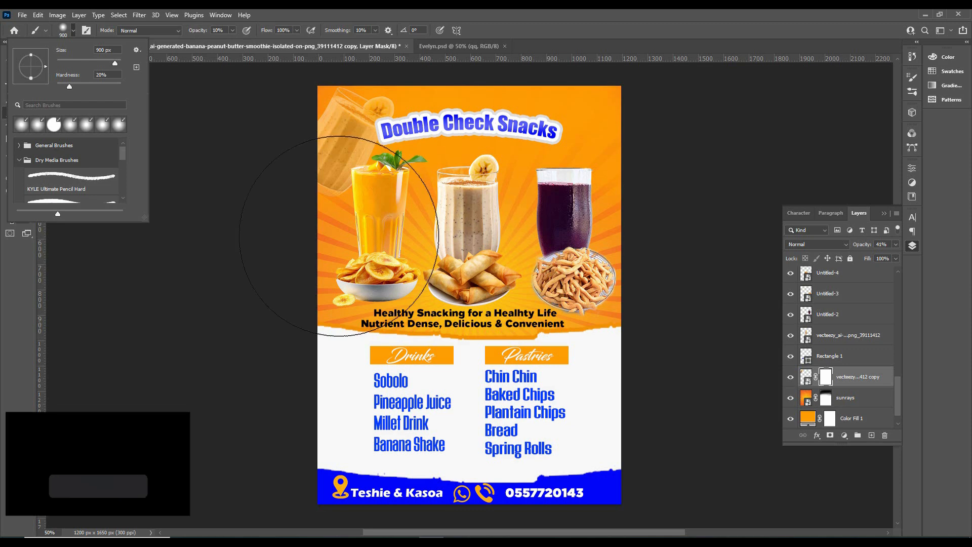
pyautogui.click(332, 224)
pyautogui.press('[')
pyautogui.press('[')
pyautogui.press('[')
pyautogui.press('[')
pyautogui.press('[')
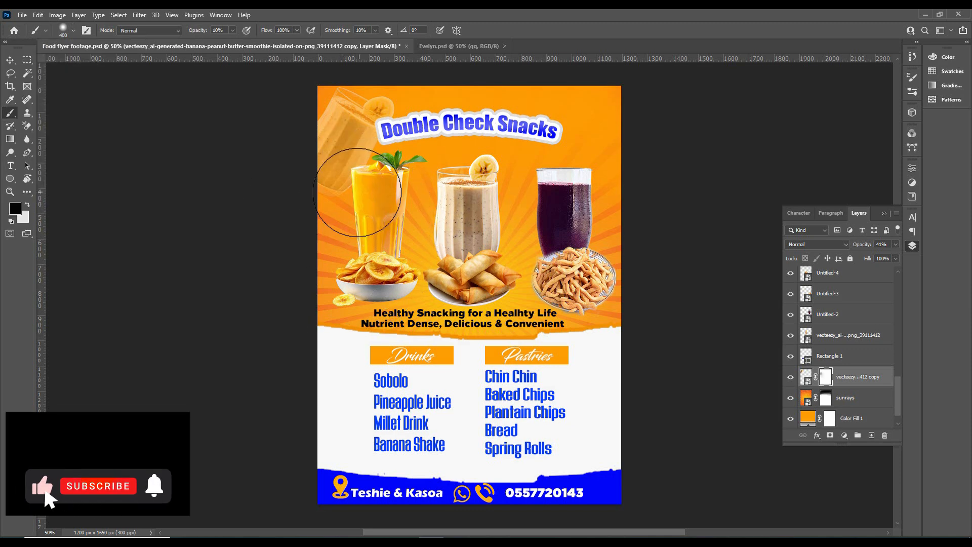
pyautogui.press('v')
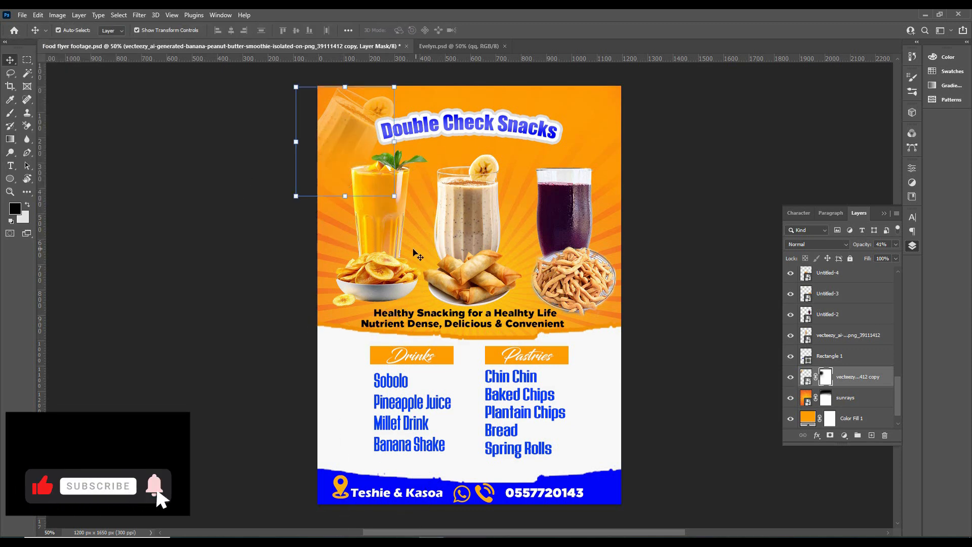
# Duplicate the bowl of chips and place the copy tilted counterclockwise in the flyer's upper-right corner
pyautogui.click(394, 263)
pyautogui.moveTo(379, 264); pyautogui.dragTo(576, 99)
pyautogui.hotkey('ctrl', 't')
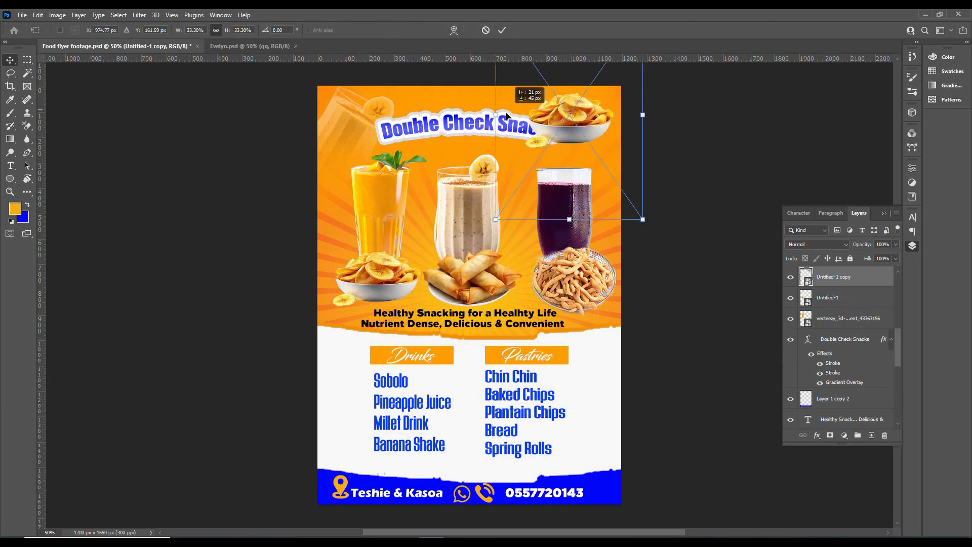
pyautogui.moveTo(506, 115); pyautogui.dragTo(287, 205)
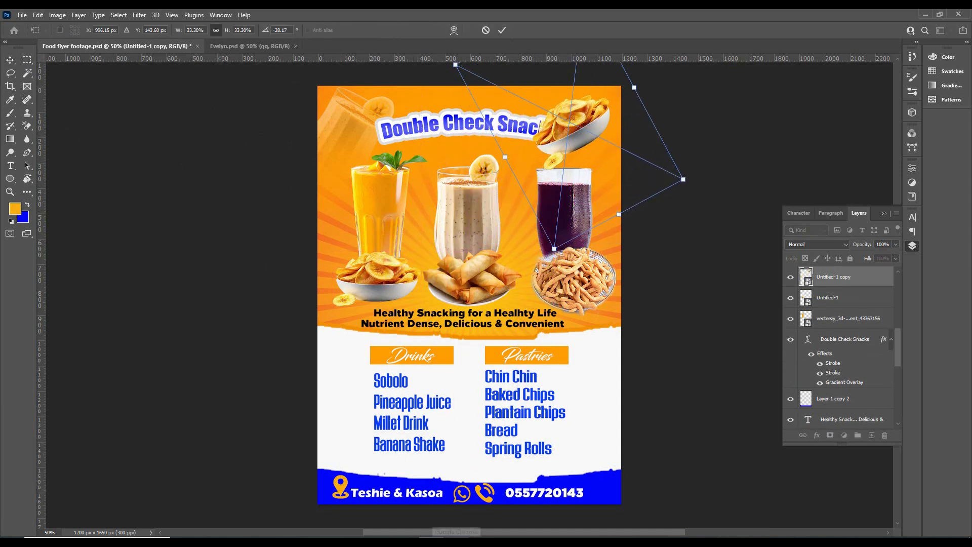
pyautogui.moveTo(556, 256); pyautogui.dragTo(534, 251)
pyautogui.moveTo(545, 199); pyautogui.dragTo(552, 192)
pyautogui.press('Return')
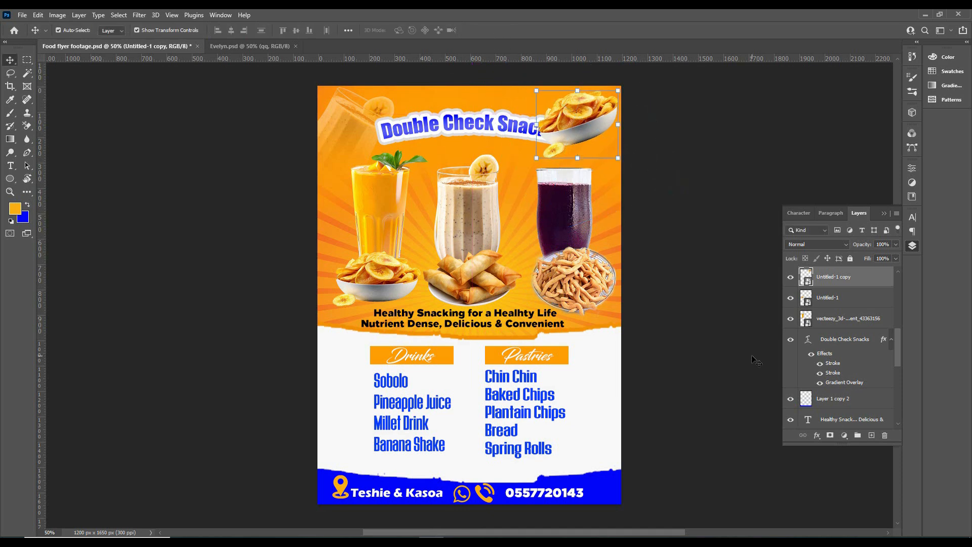
# Move the chips copy below the tagline layer, fade it with a brushed layer mask and lower its opacity to 47%
pyautogui.moveTo(843, 282)
pyautogui.mouseDown()
pyautogui.moveTo(841, 390)
pyautogui.moveTo(839, 335)
pyautogui.moveTo(823, 393)
pyautogui.mouseUp()
pyautogui.scroll(-2, 838, 332)
pyautogui.click(831, 435)
pyautogui.press('b')
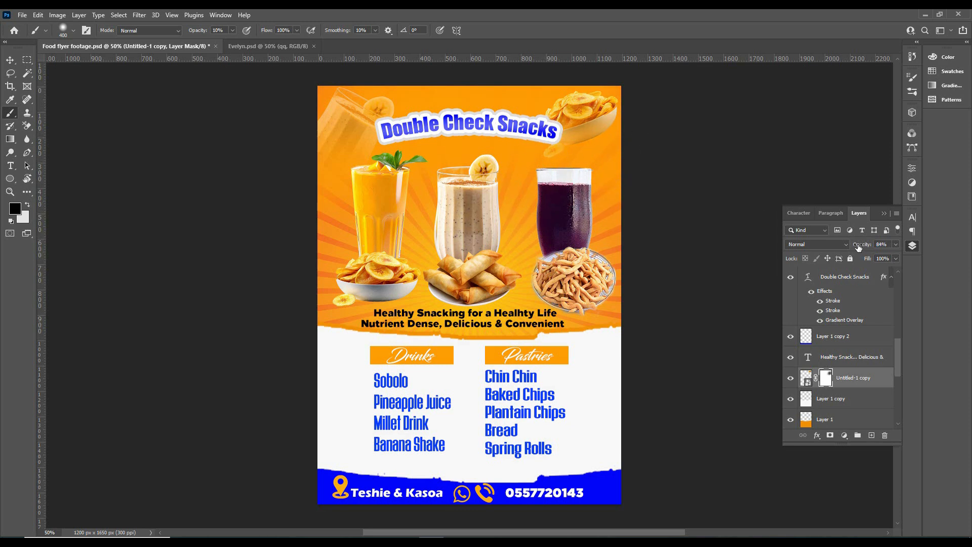
pyautogui.click(10, 60)
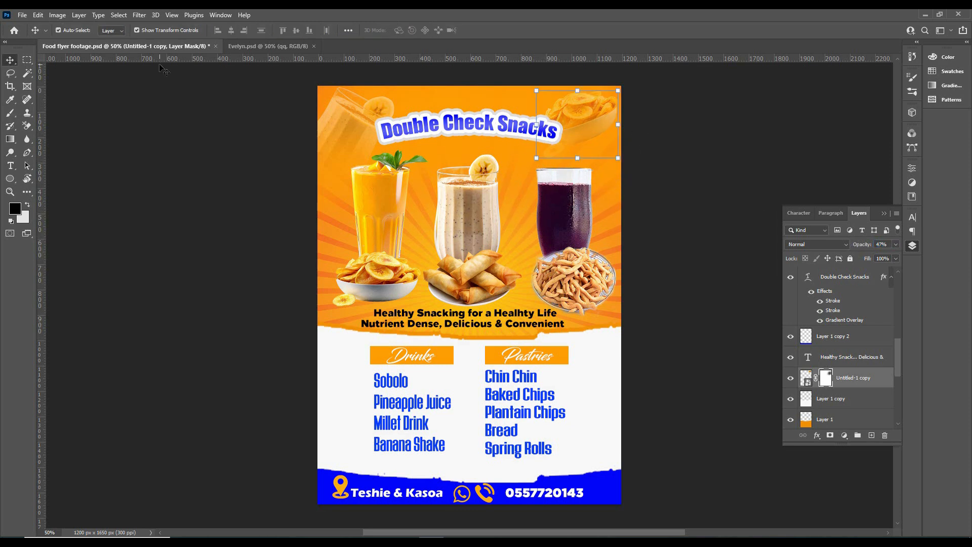
# Duplicate the chin chin bowl to the flyer's left edge beside the drinks list and reorder its layer above Layer 1 copy 2
pyautogui.keyDown('alt'); pyautogui.moveTo(561, 279); pyautogui.dragTo(332, 382); pyautogui.keyUp('alt')
pyautogui.moveTo(844, 416); pyautogui.dragTo(840, 289)
pyautogui.moveTo(393, 424); pyautogui.dragTo(381, 404)
# Add a layer mask to the chin chin copy, fade it with a black brush and set its opacity to 20%
pyautogui.click(830, 435)
pyautogui.press('b')
pyautogui.press('d')
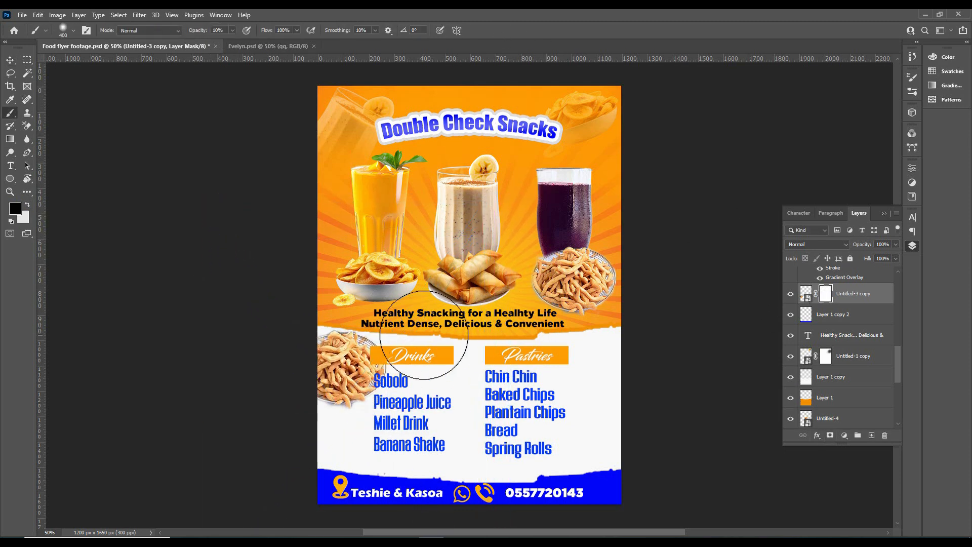
pyautogui.moveTo(861, 244); pyautogui.dragTo(853, 249)
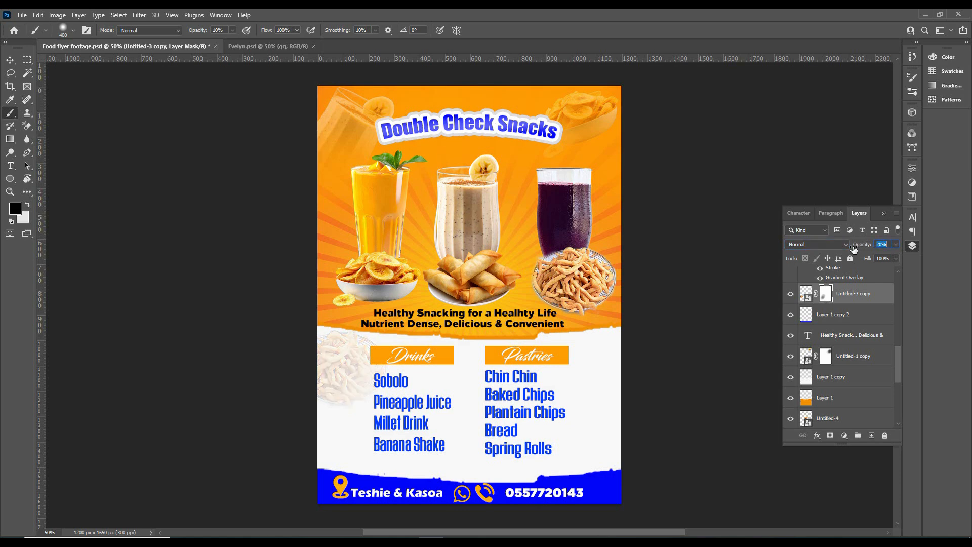
# Duplicate the mango shake glass and place the copy tilted about -11° at the flyer's right edge beside the pastries list
pyautogui.press('v')
pyautogui.moveTo(389, 212); pyautogui.dragTo(597, 394)
pyautogui.click(550, 332)
pyautogui.moveTo(516, 326); pyautogui.dragTo(493, 335)
pyautogui.click(502, 31)
pyautogui.click(628, 466)
pyautogui.moveTo(628, 466); pyautogui.dragTo(630, 481)
pyautogui.moveTo(621, 446); pyautogui.dragTo(623, 444)
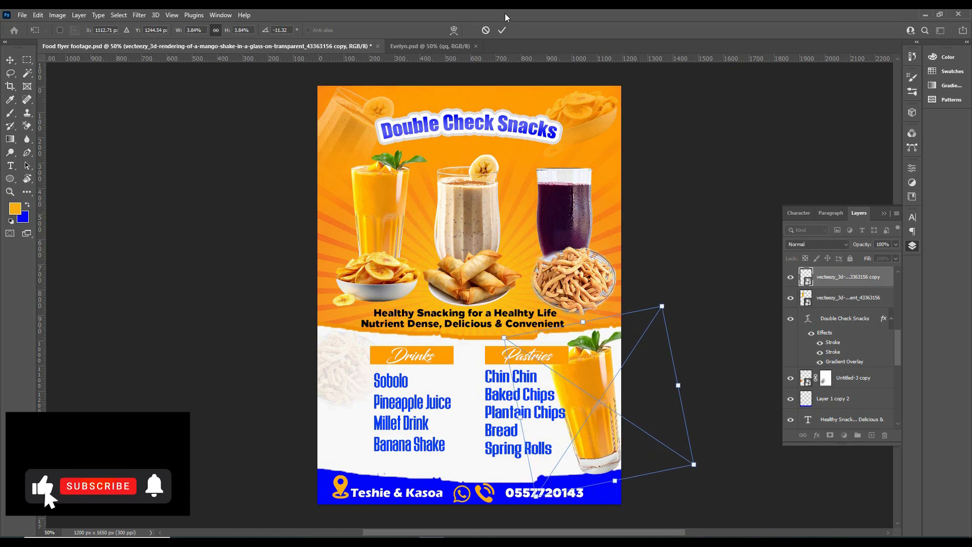
pyautogui.click(502, 30)
# Add a layer mask to the mango shake copy, fade its edge with the brush and lower its opacity
pyautogui.click(830, 436)
pyautogui.press('b')
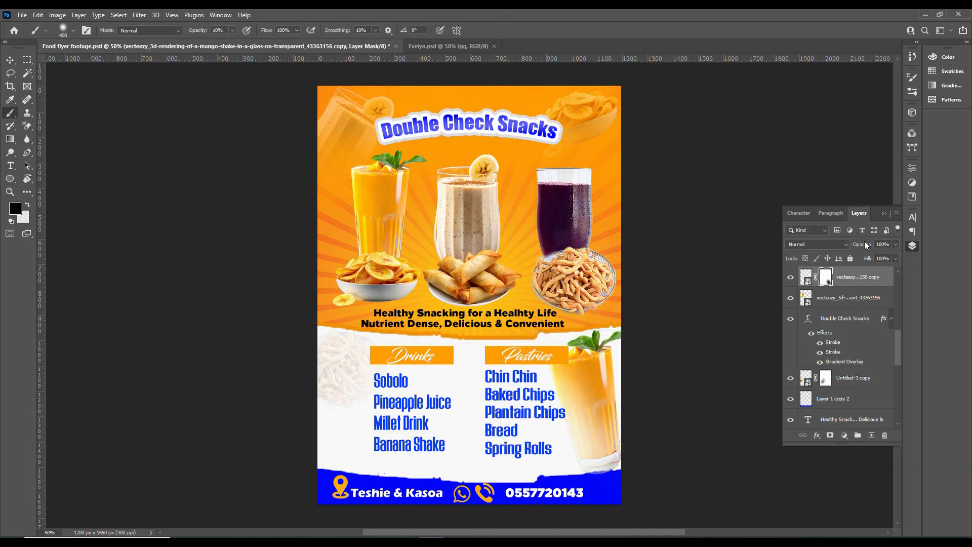
pyautogui.moveTo(864, 242); pyautogui.dragTo(858, 250)
pyautogui.moveTo(857, 251); pyautogui.dragTo(857, 252)
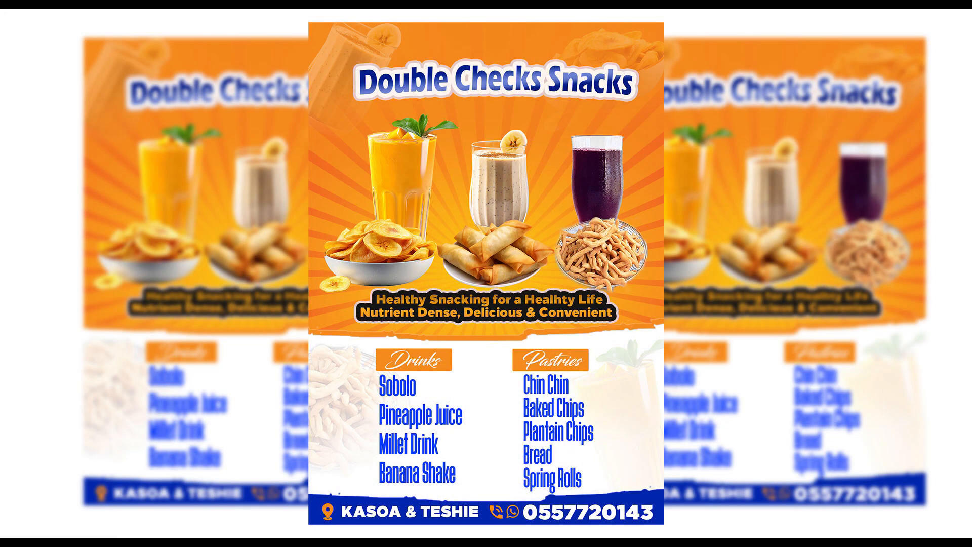